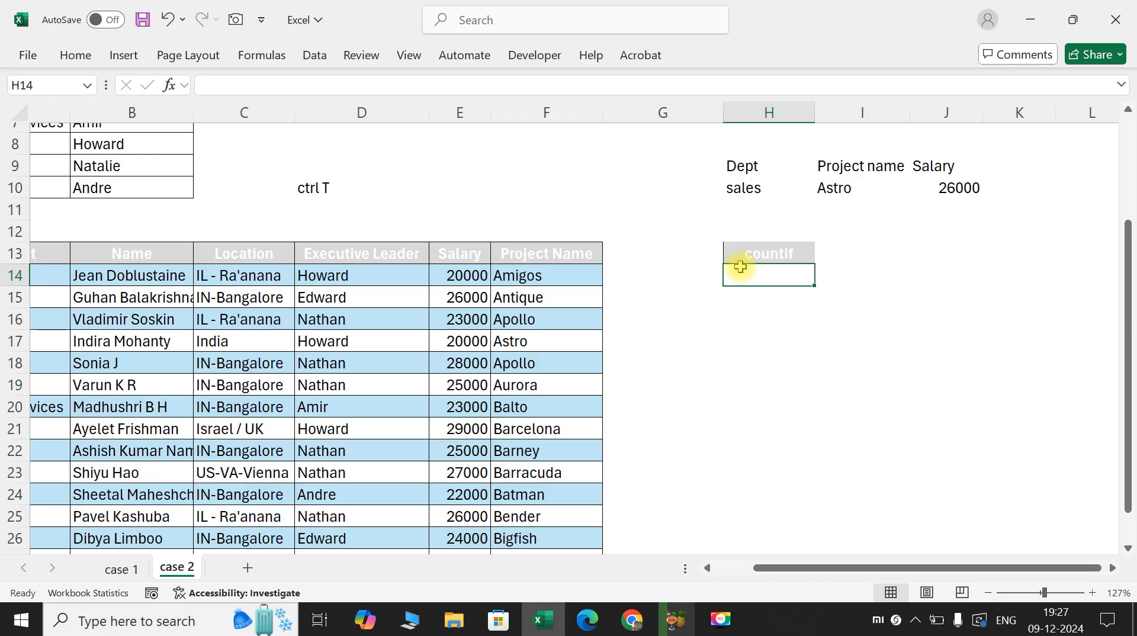
Enter the label "countifs" in cell H14, directly below the countif heading.
text(countif)
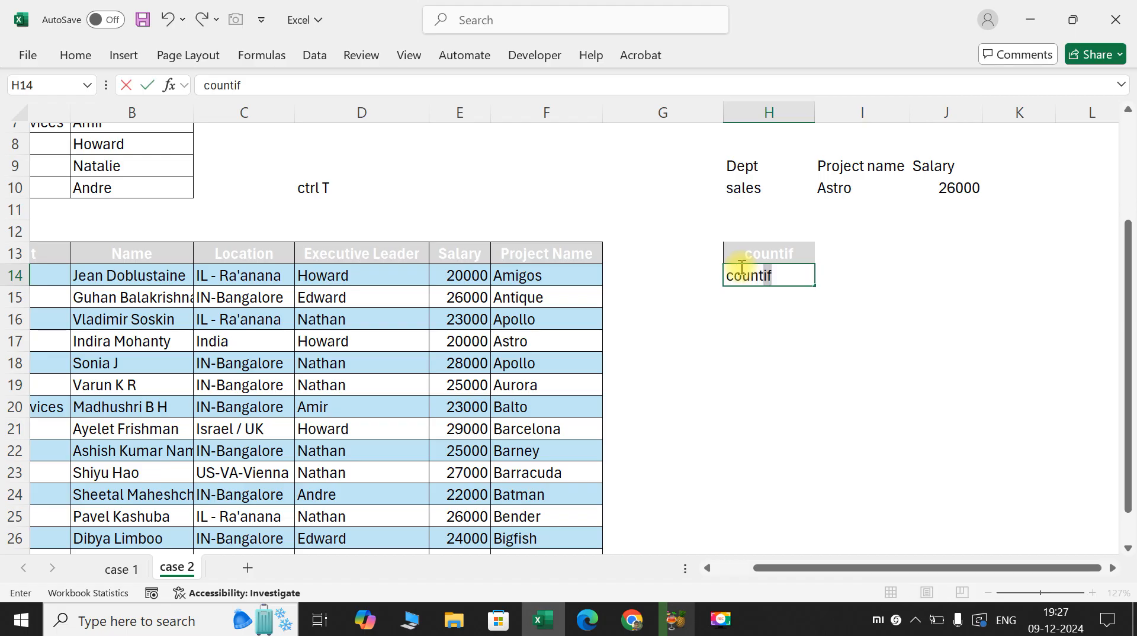
text(s)
key(Return)
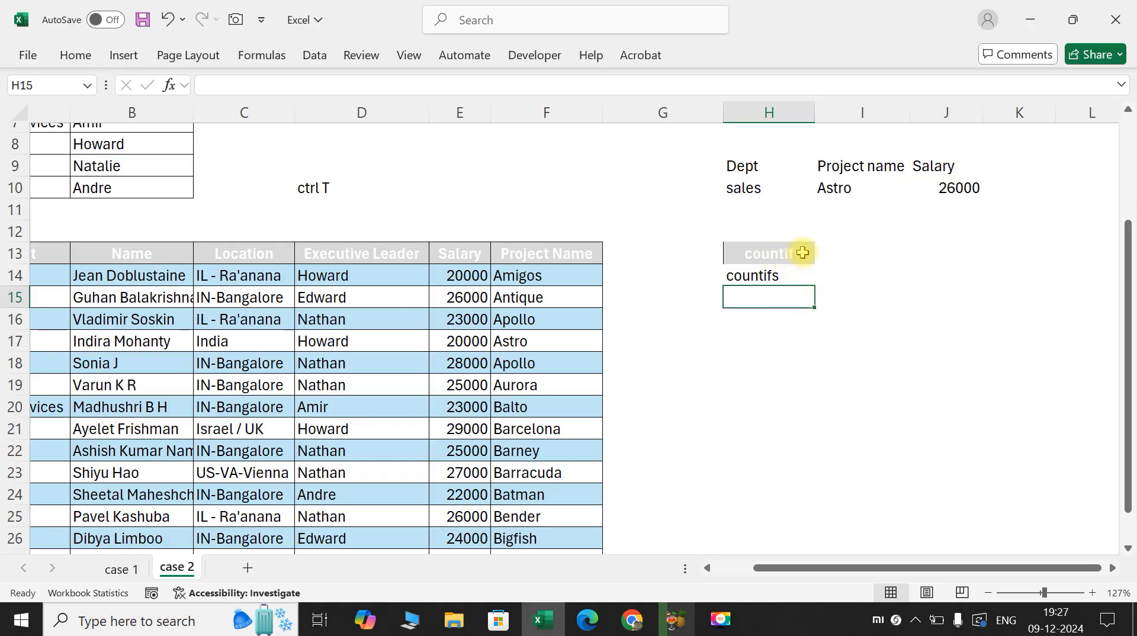
In cell H16, count the non-empty department entries with =COUNTA(A14:A27).
click(752, 188)
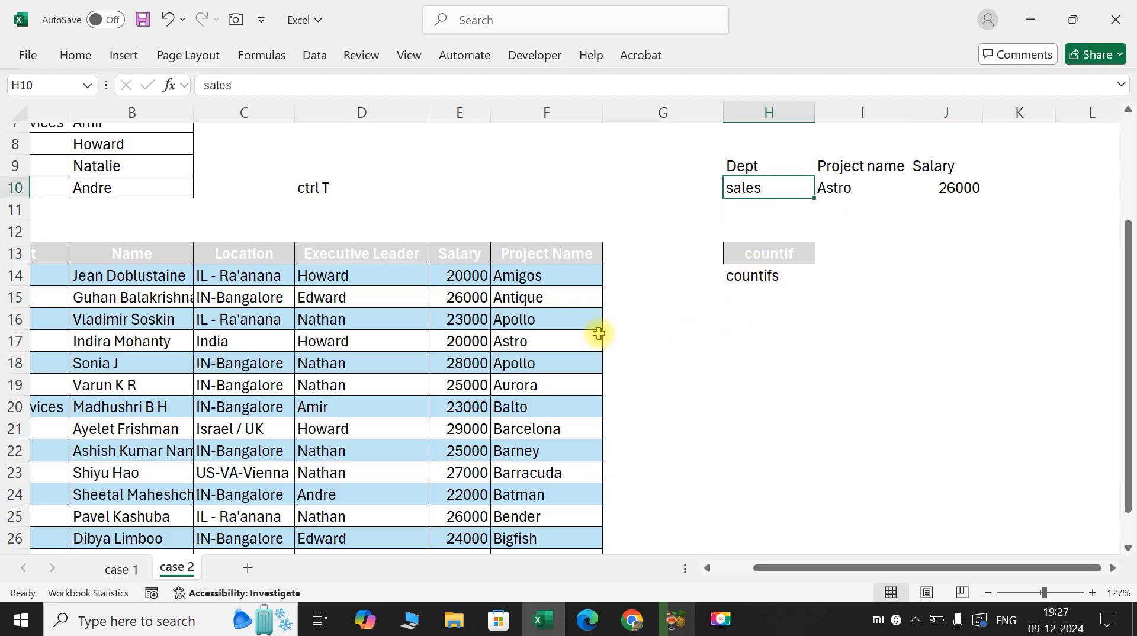
scroll(599, 334, left, 2)
scroll(599, 333, left, 1)
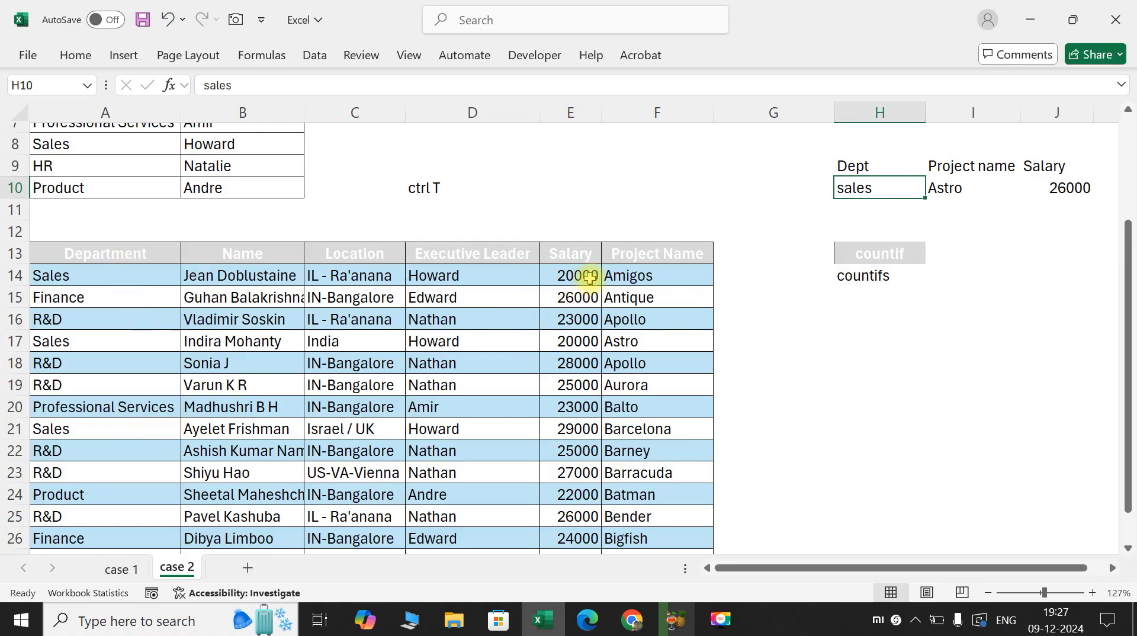
click(880, 320)
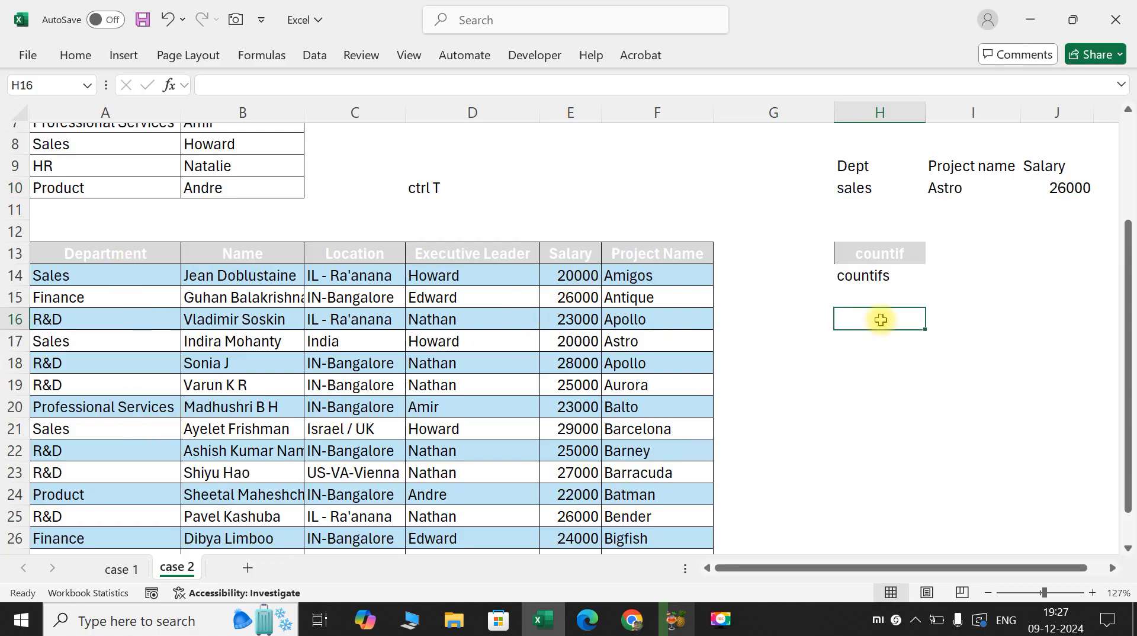
text(=cou)
key(Down)
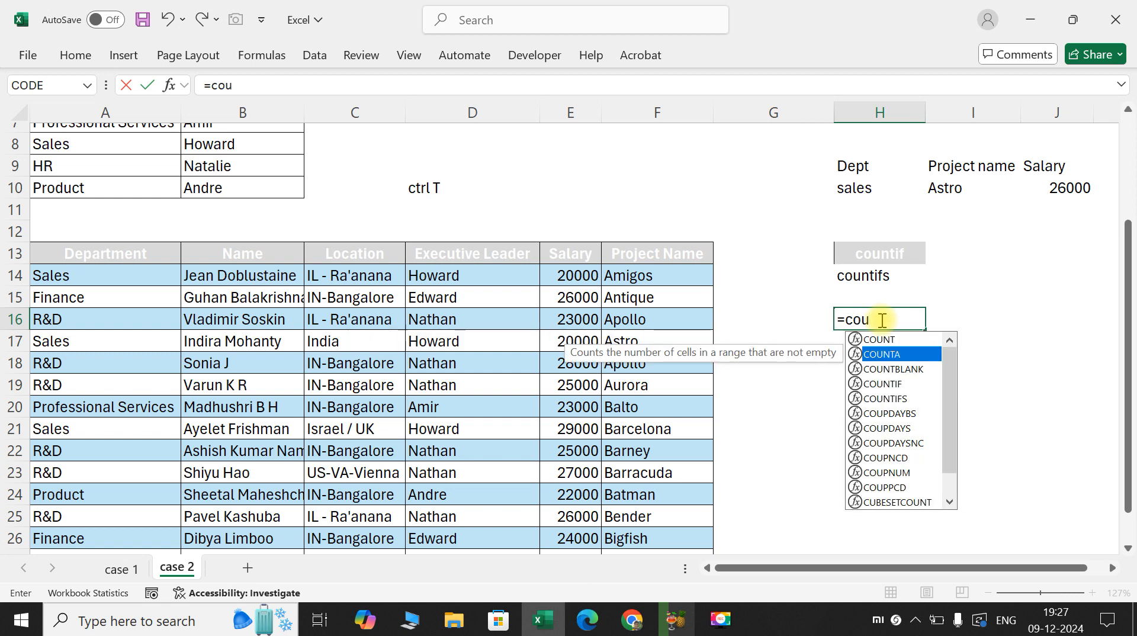
key(Tab)
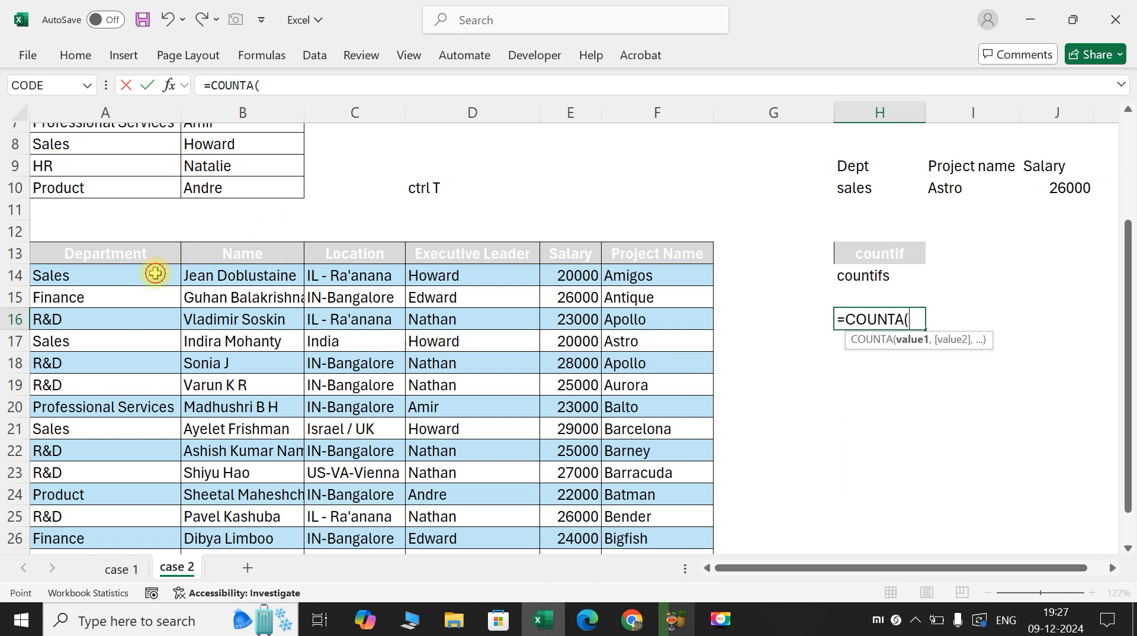
click(156, 273)
key(ctrl+shift+Down)
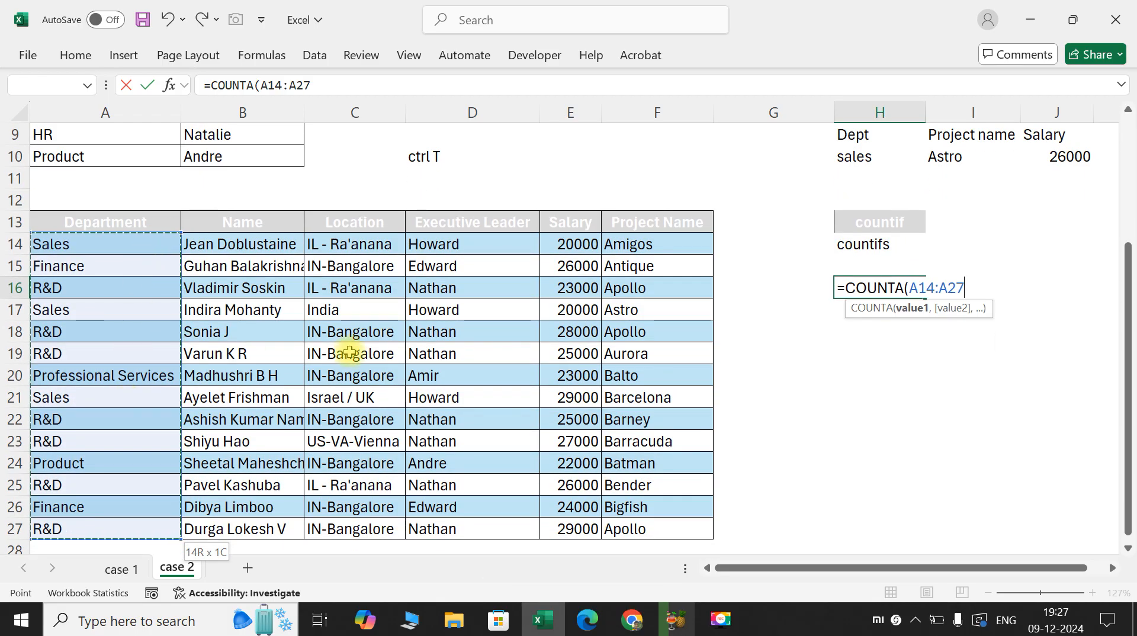
text())
key(Return)
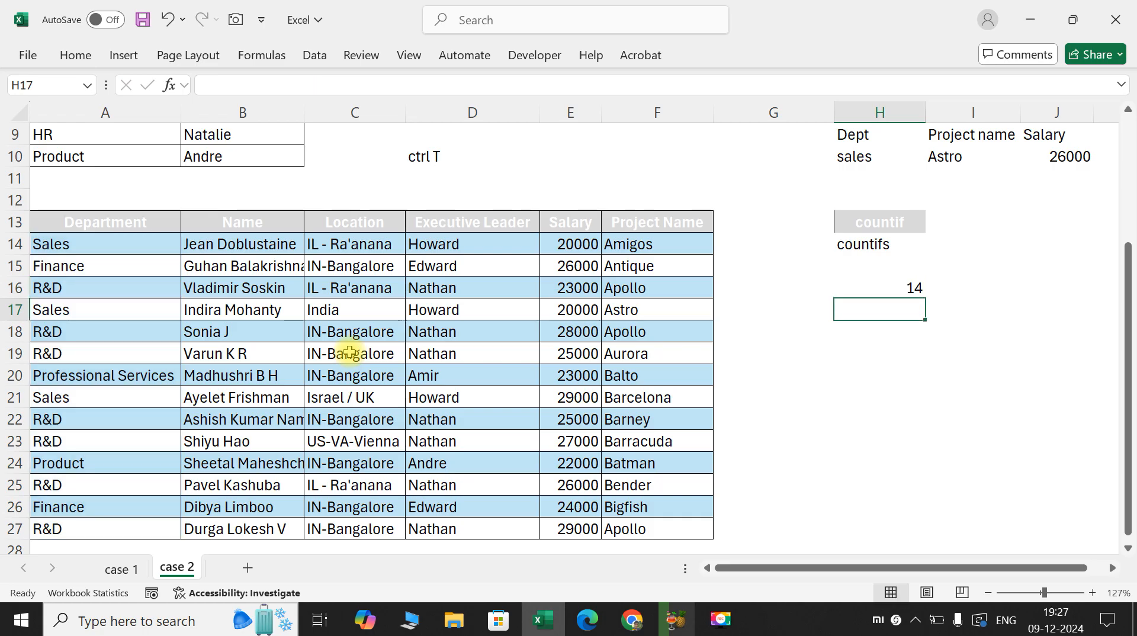
Convert the COUNTA formula in H16 to visible text by prefixing it with an apostrophe.
scroll(381, 418, up, 1)
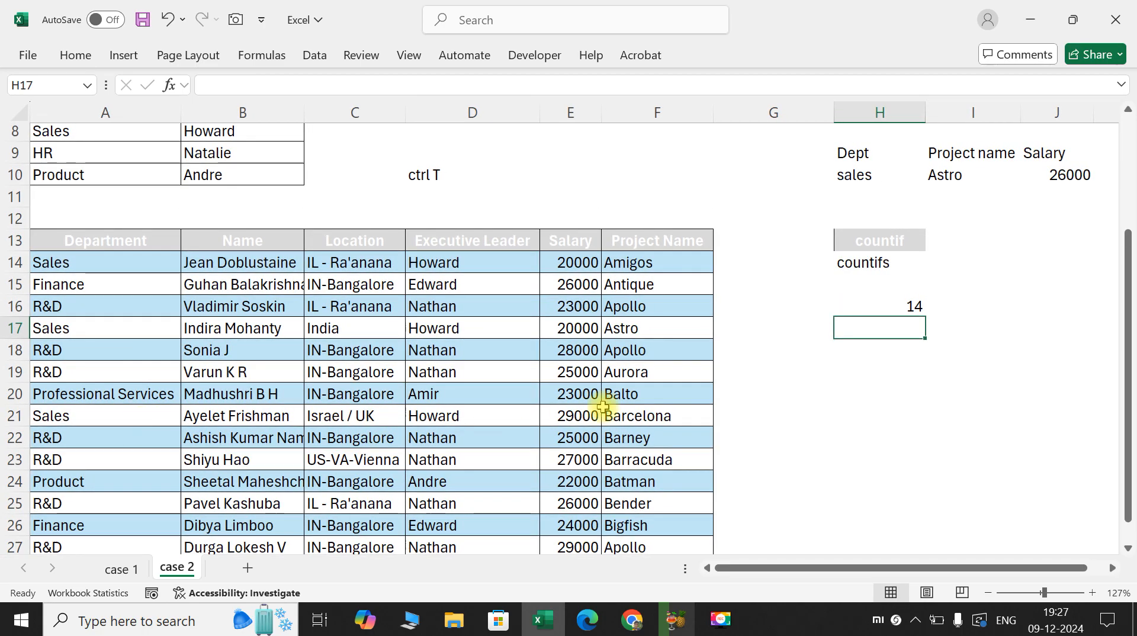
scroll(602, 407, up, 1)
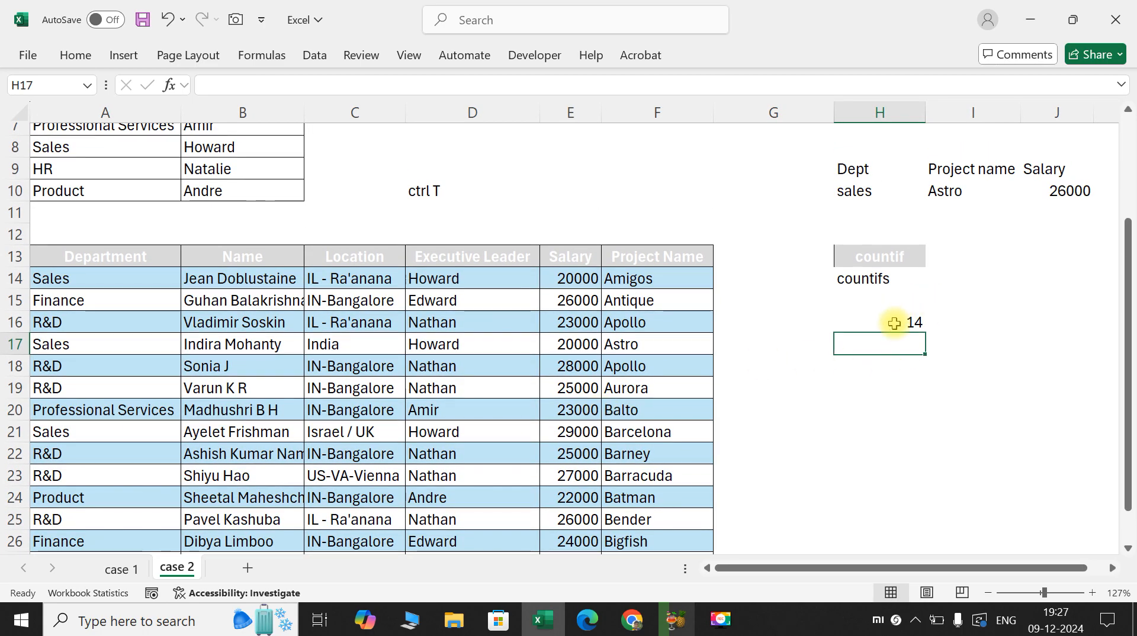
click(894, 323)
click(853, 195)
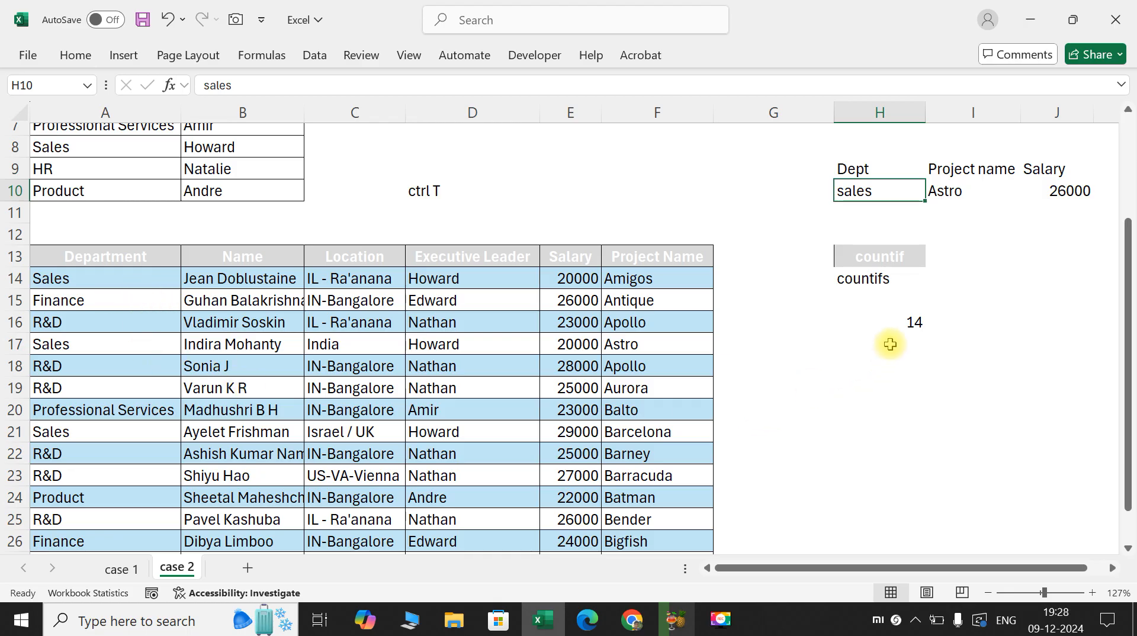
click(881, 322)
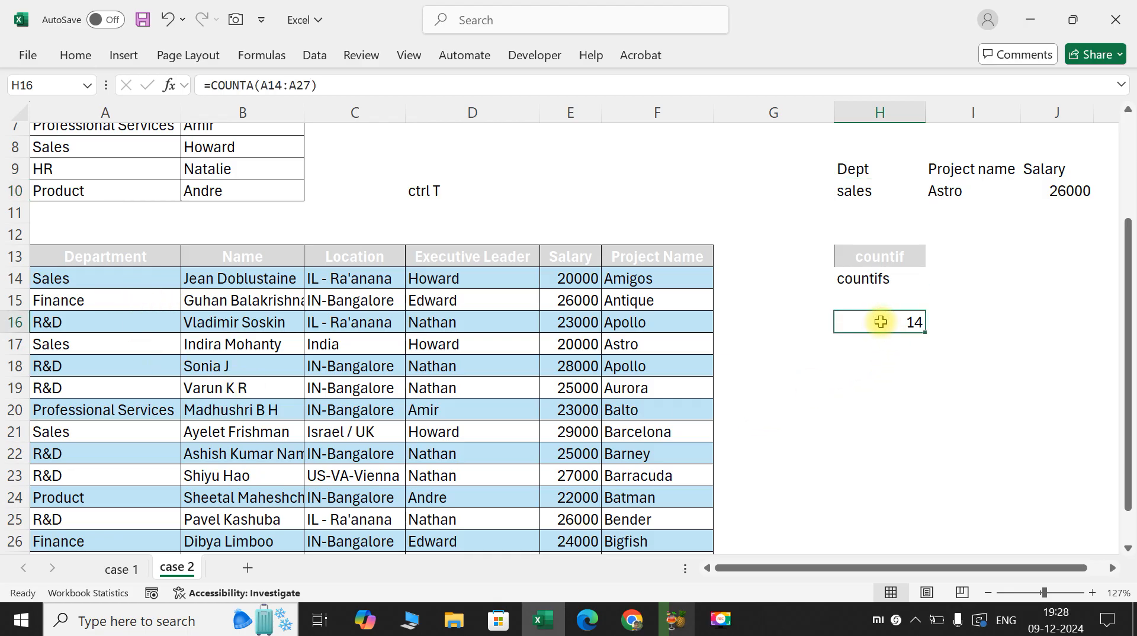
double_click(881, 321)
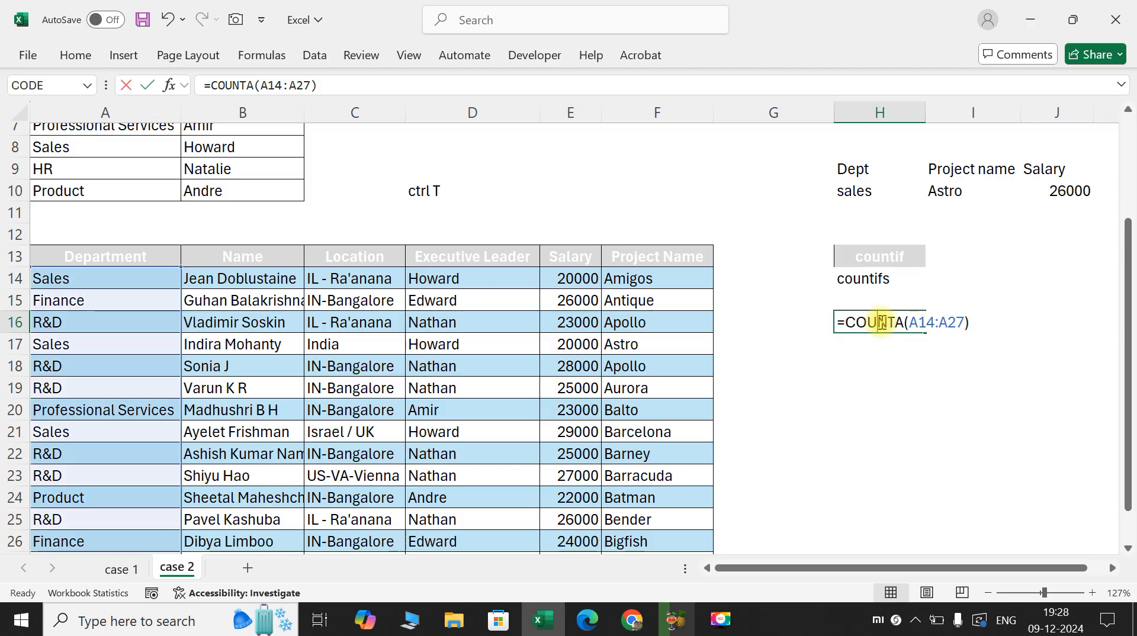
click(840, 322)
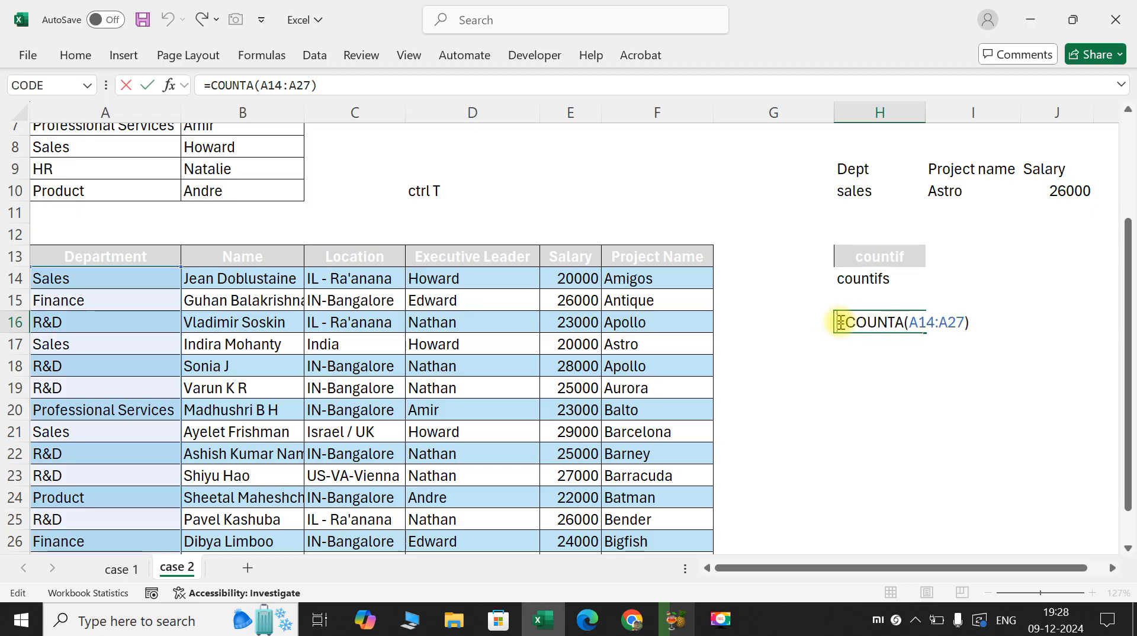
text(')
key(Return)
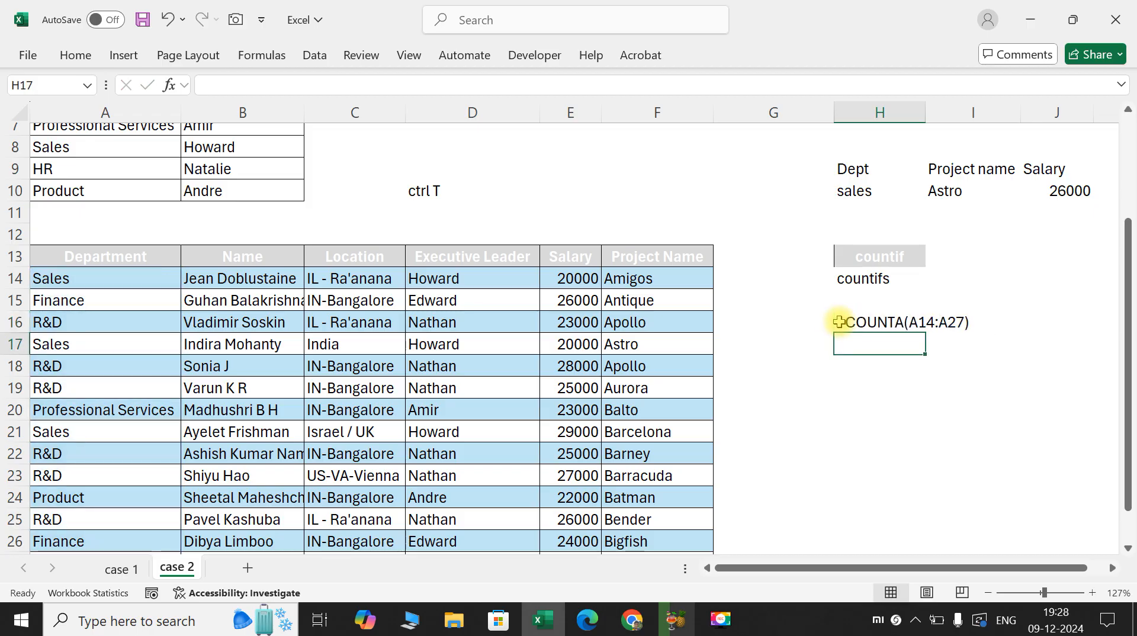
In cell H17, count the rows whose department matches the Dept criterion with =COUNTIF(A14:A27,H10).
text(=cou)
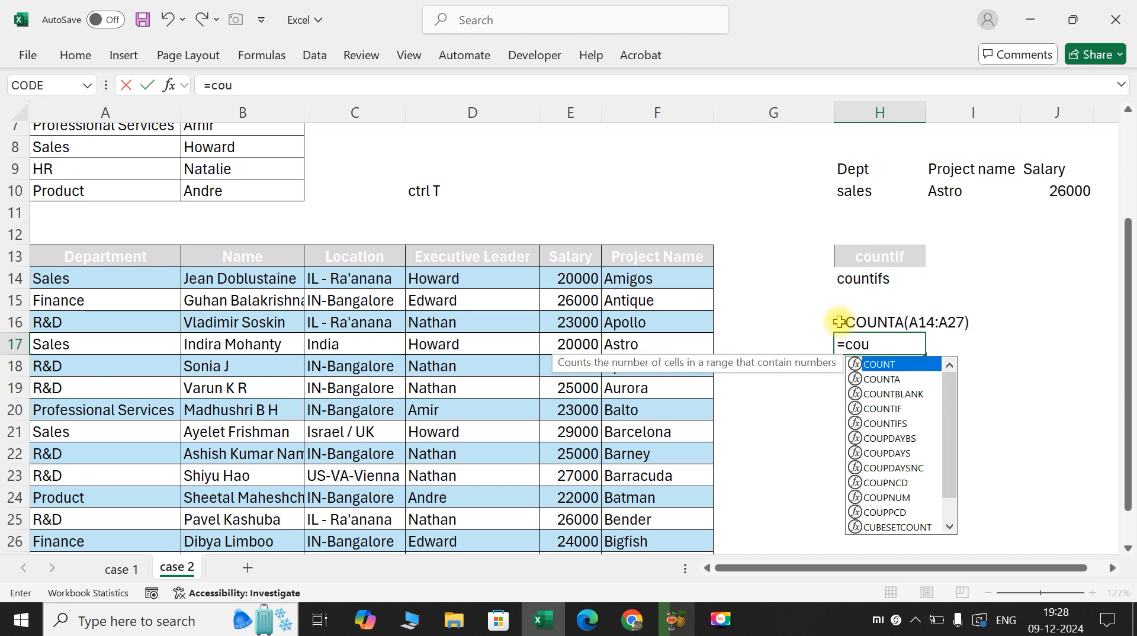
key(Down)
key(Down)
key(Down)
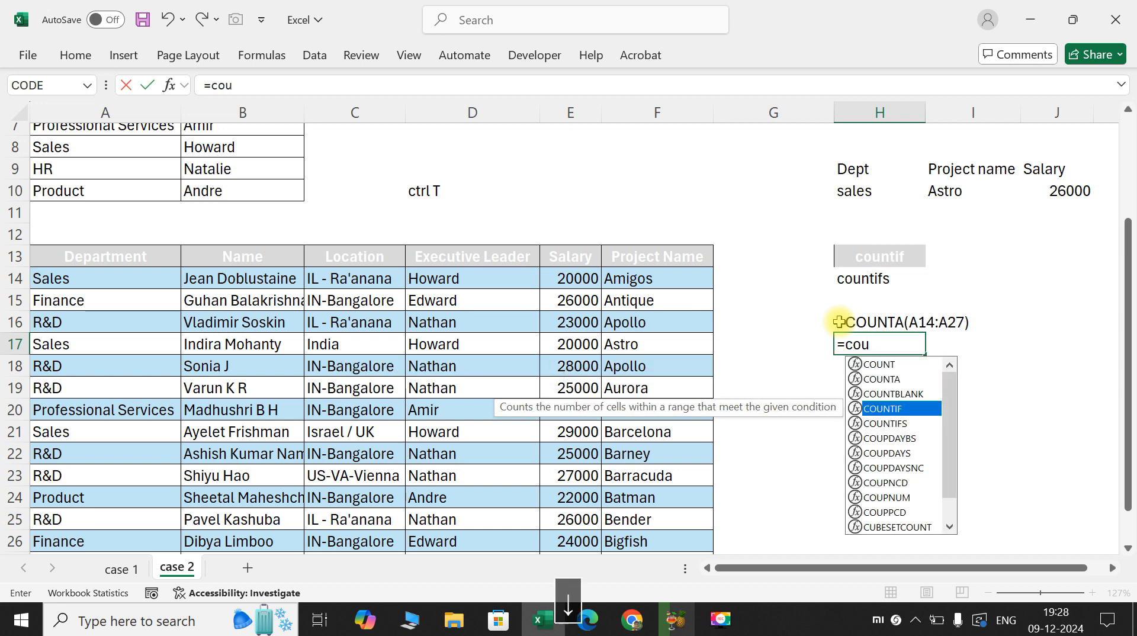
key(Tab)
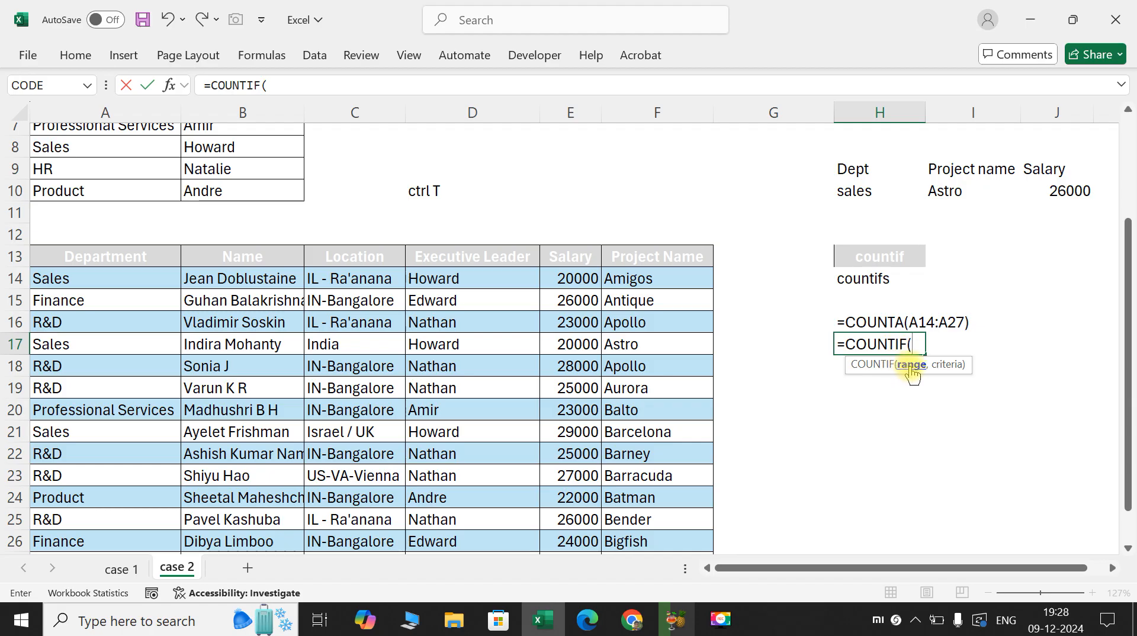
click(144, 280)
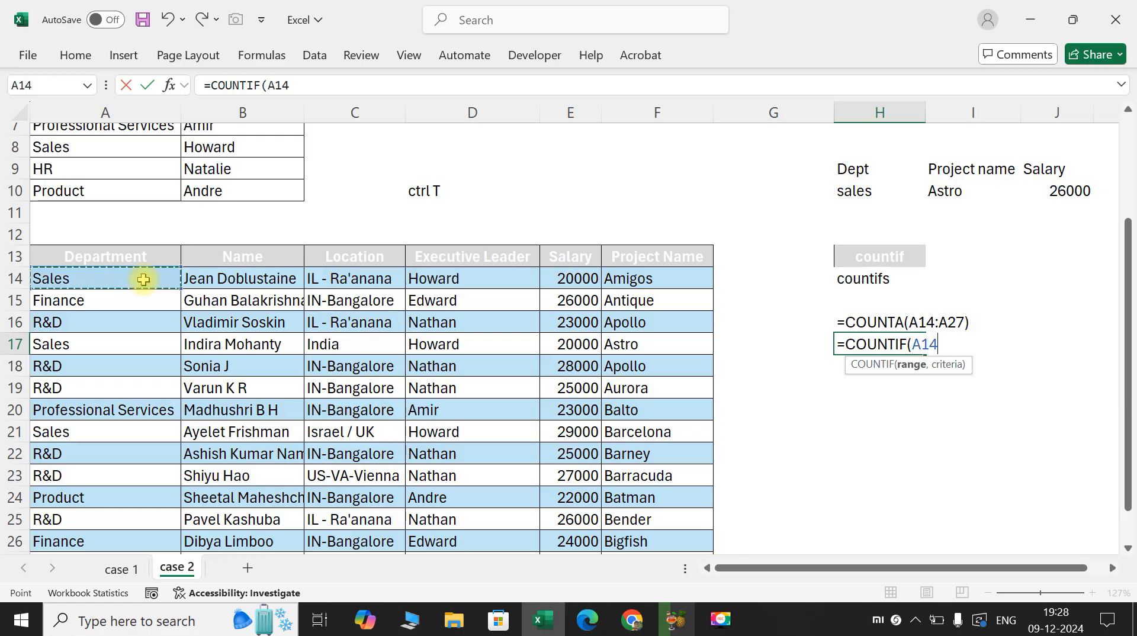
key(ctrl+shift+Down)
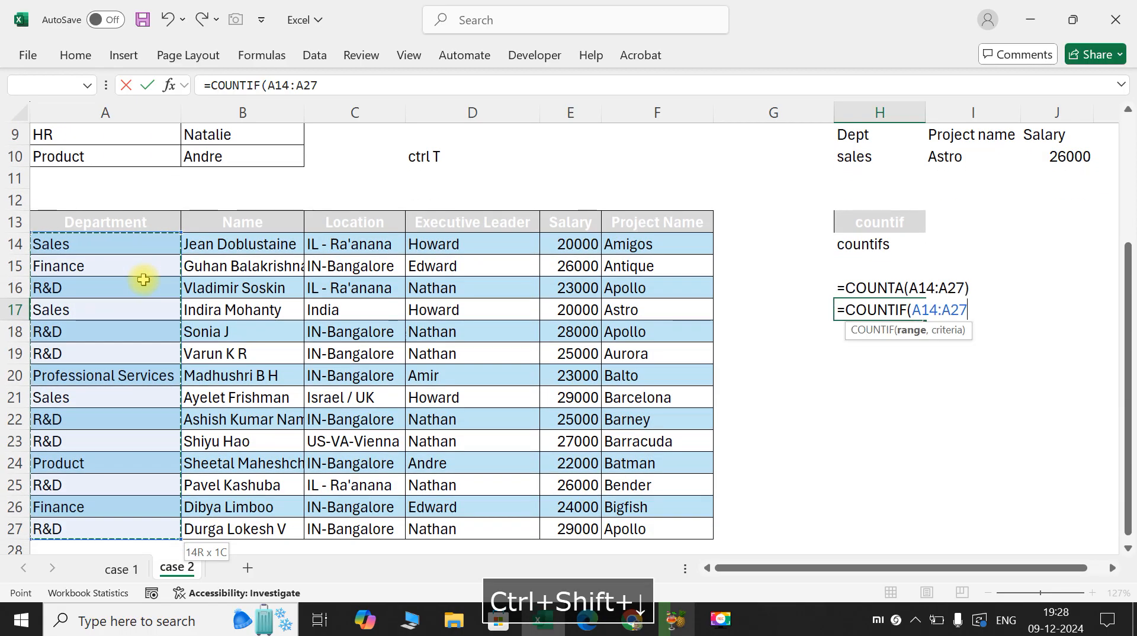
scroll(144, 279, up, 1)
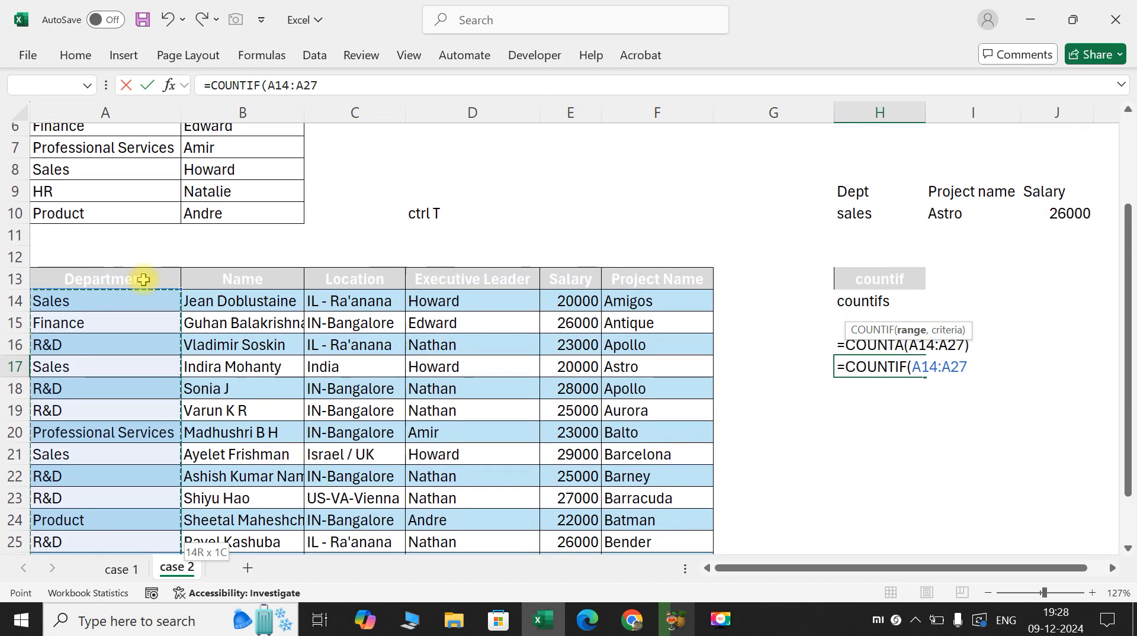
text(,)
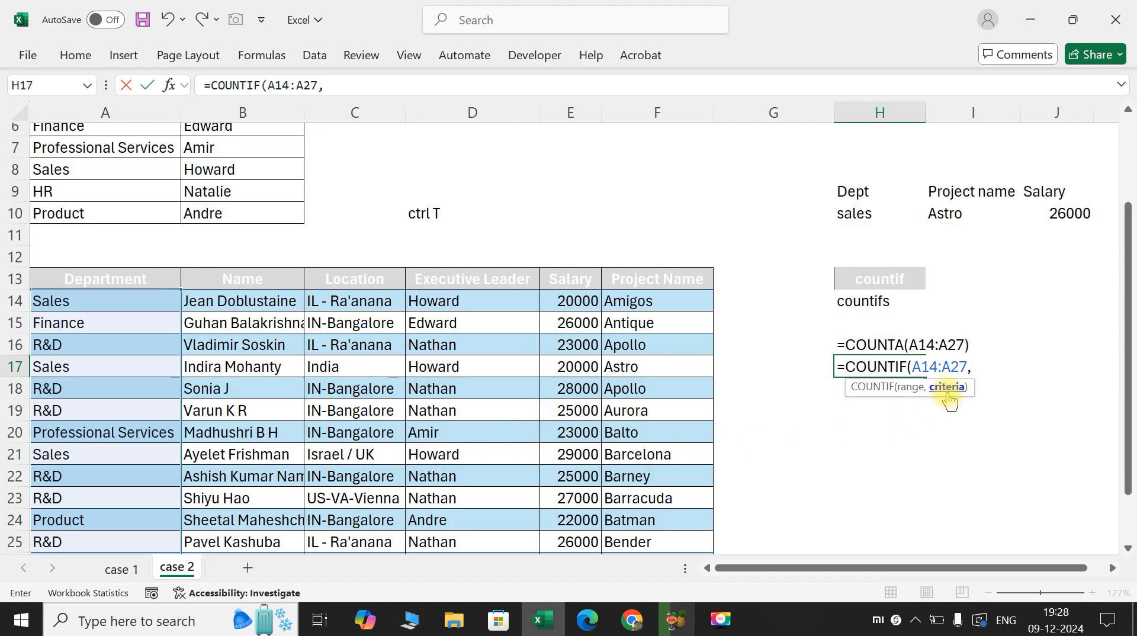
click(864, 213)
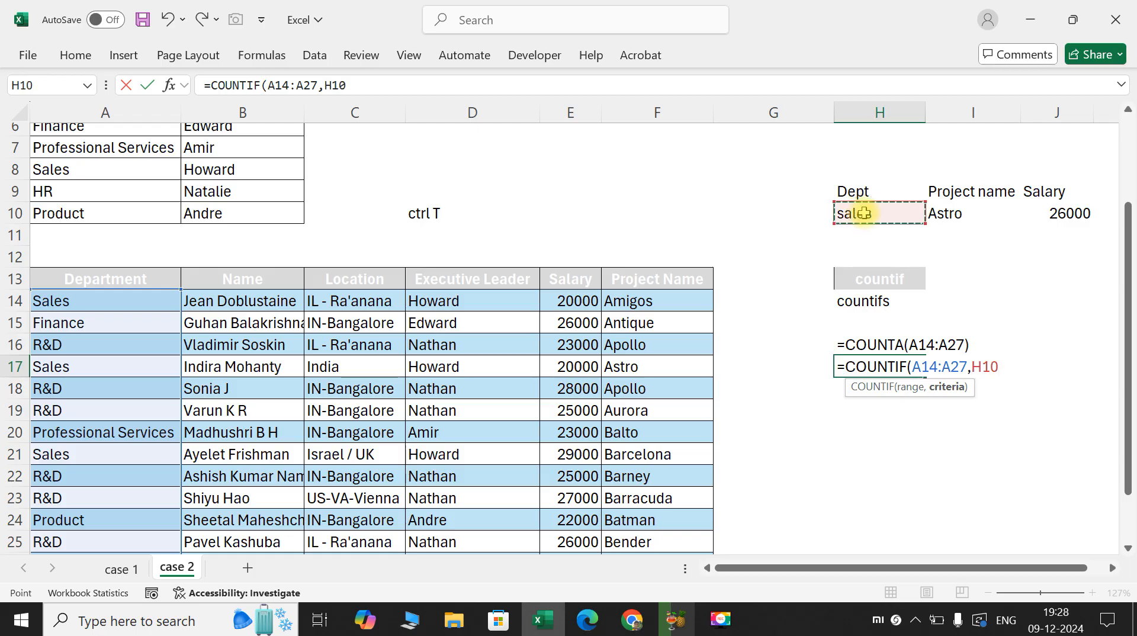
text())
key(Return)
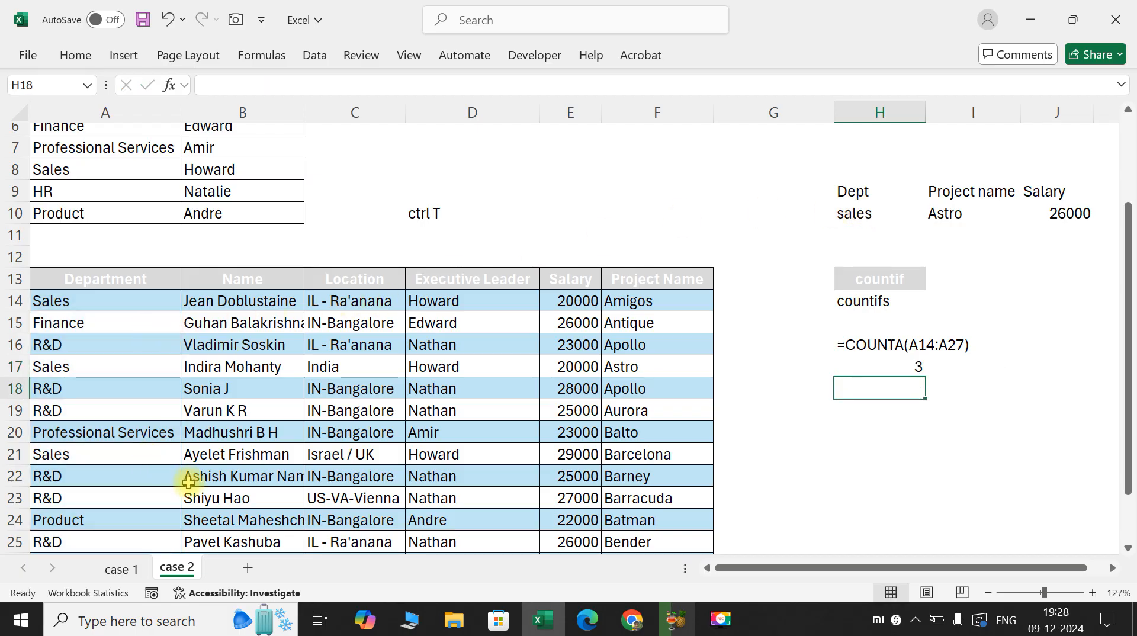
Test the COUNTIF formula by changing the Dept criterion in H10 to R&D and then to product.
click(843, 210)
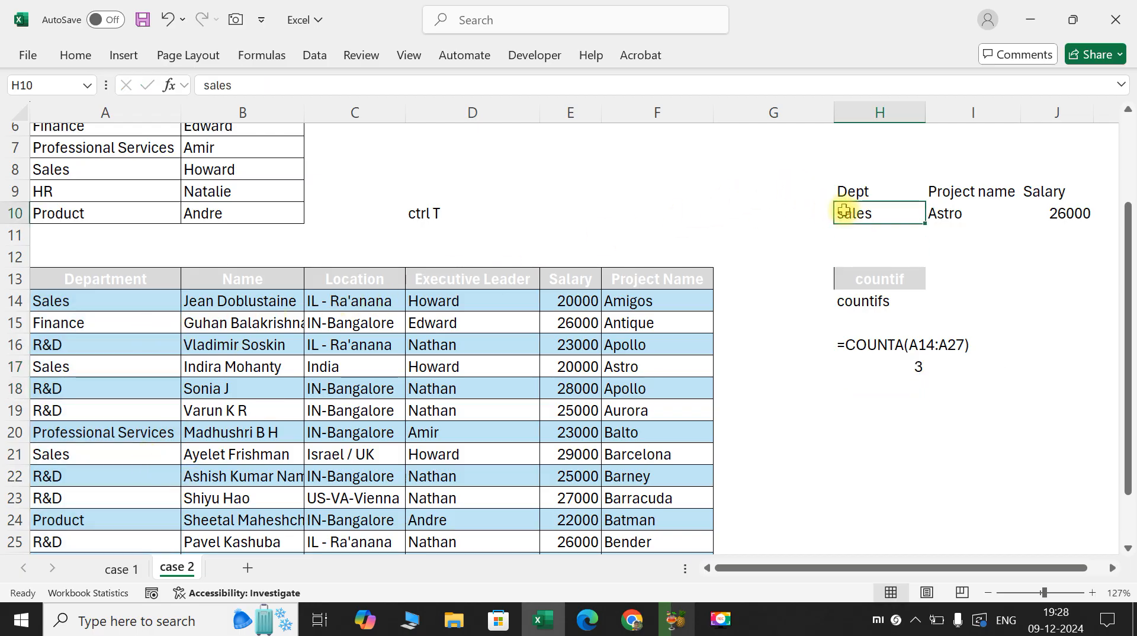
text(R&D)
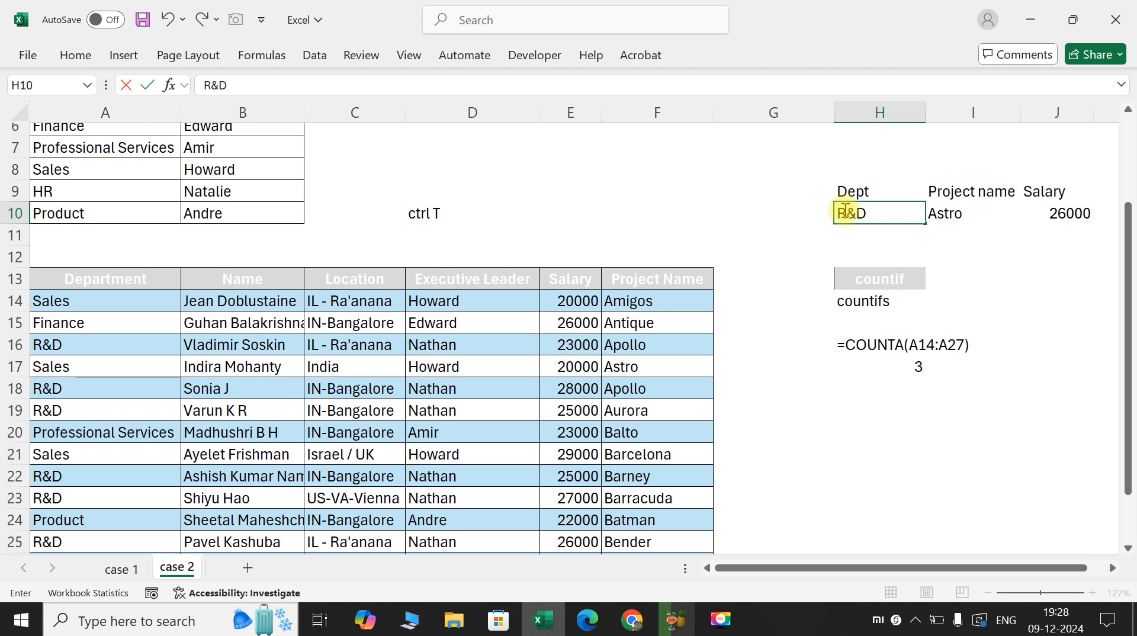
key(Return)
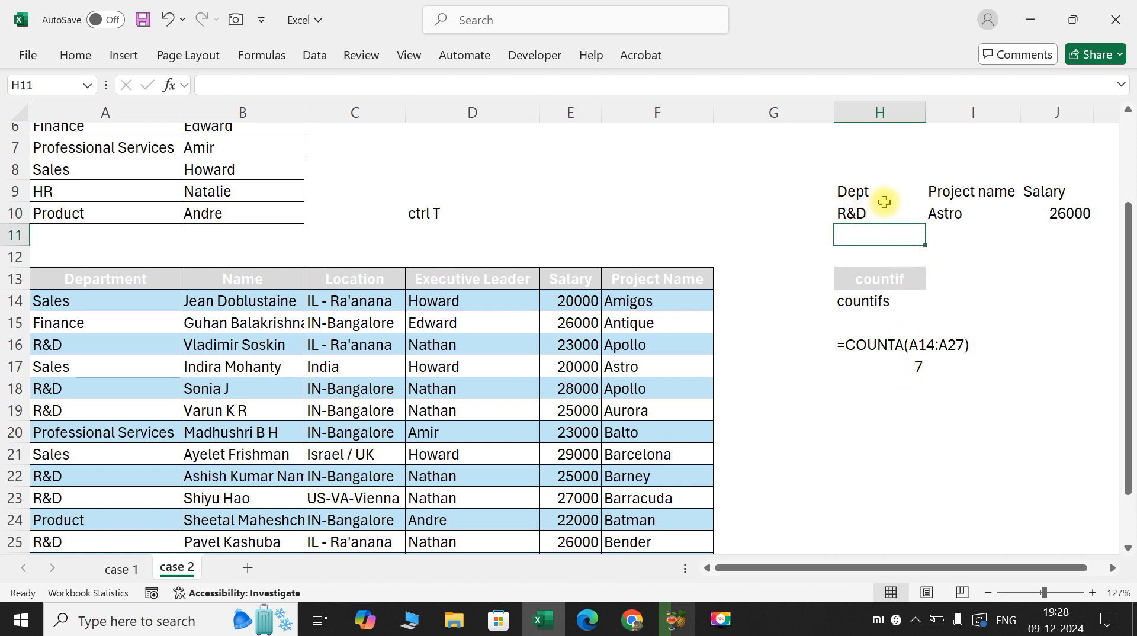
click(872, 212)
text(product)
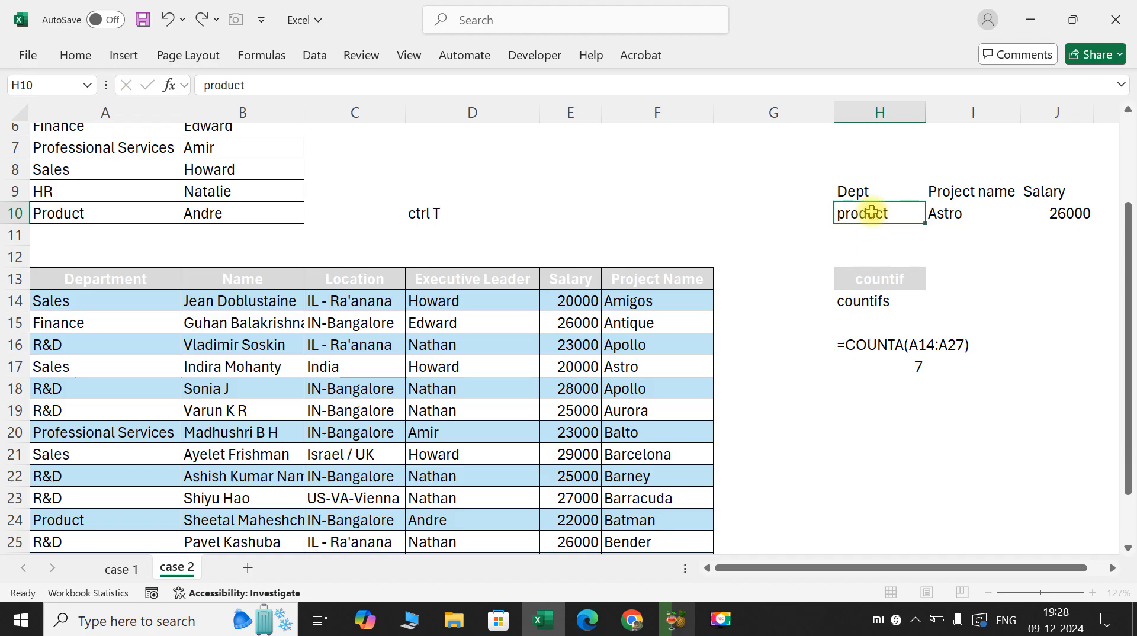
key(Return)
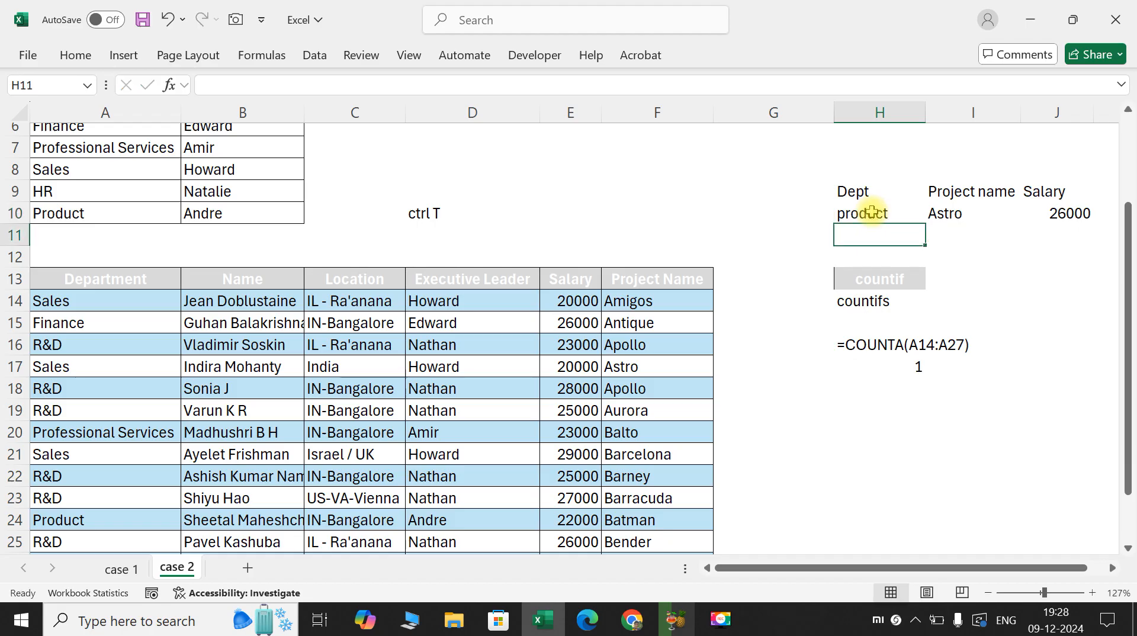
scroll(529, 408, down, 1)
scroll(536, 400, up, 2)
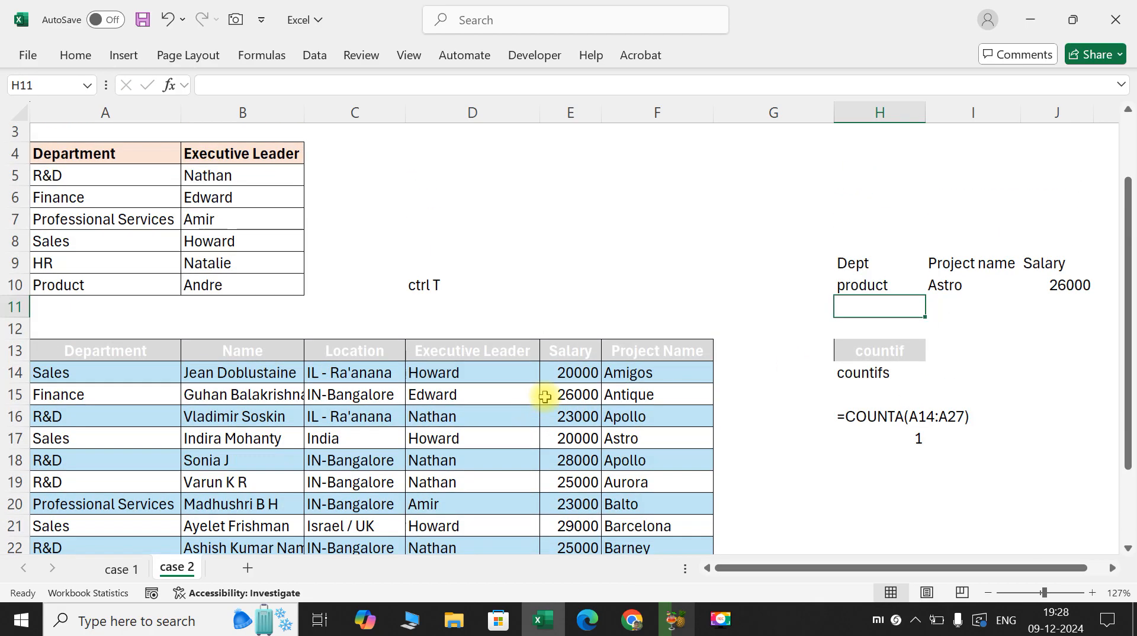
scroll(877, 326, down, 2)
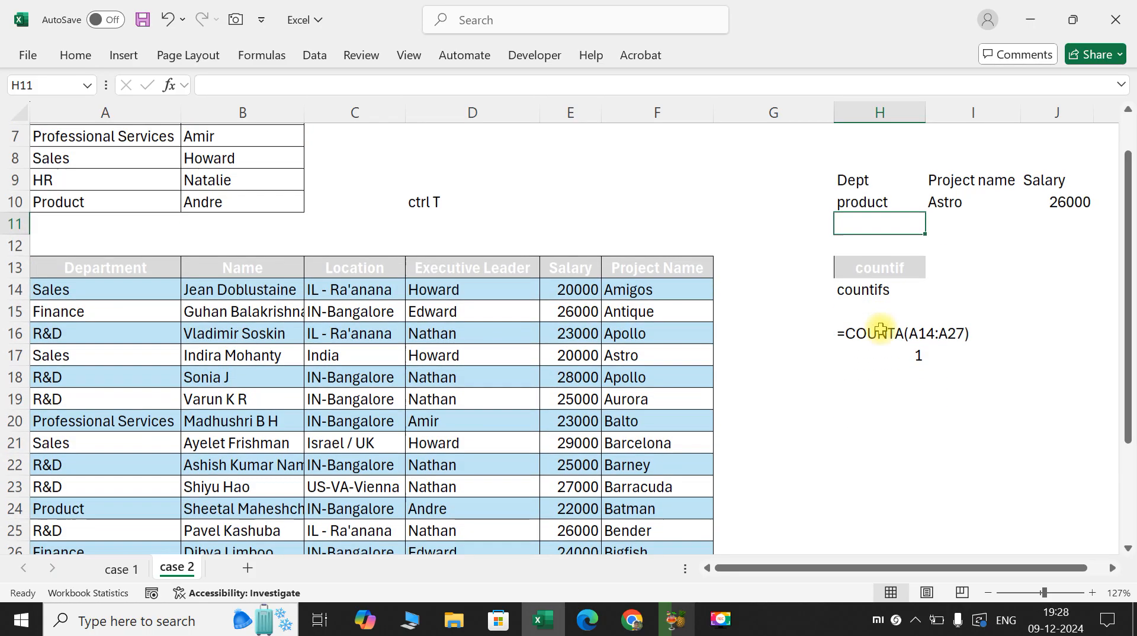
Set the Dept criterion in H10 back to sales.
click(874, 199)
text(sales)
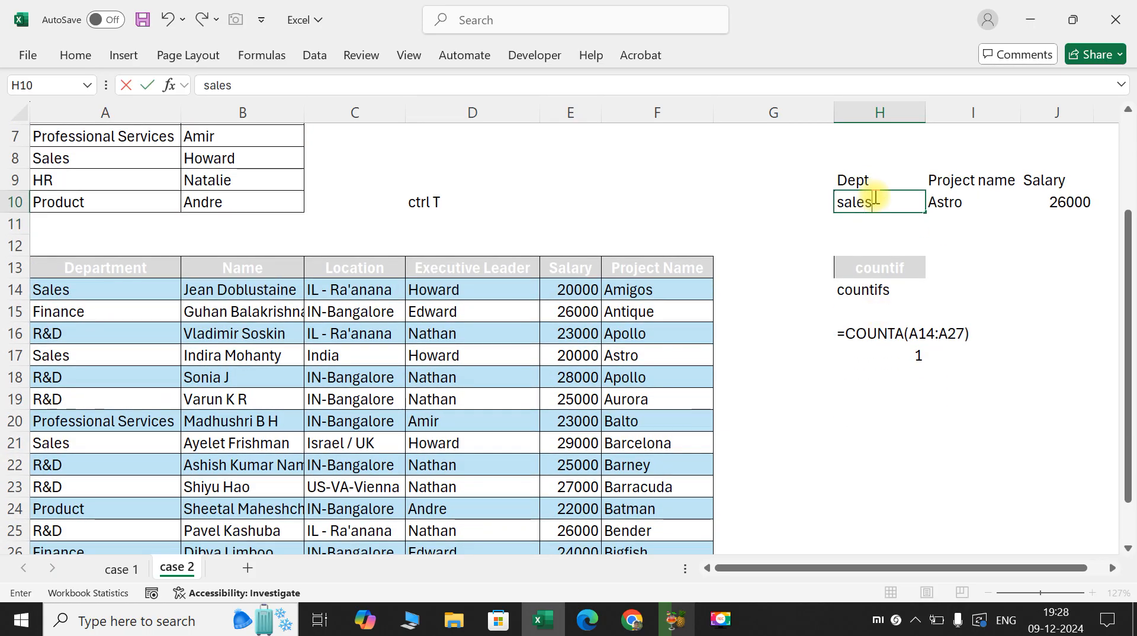
key(Return)
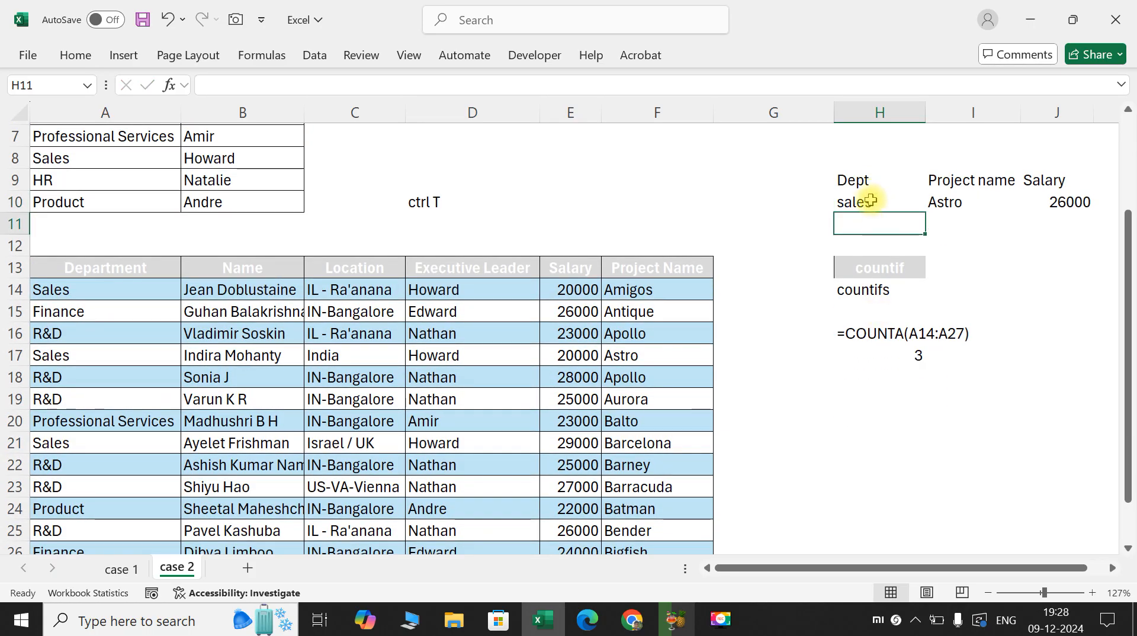
Convert the COUNTIF formula in H17 to visible text by prefixing it with an apostrophe.
click(863, 354)
double_click(866, 355)
key(Left)
key(Left)
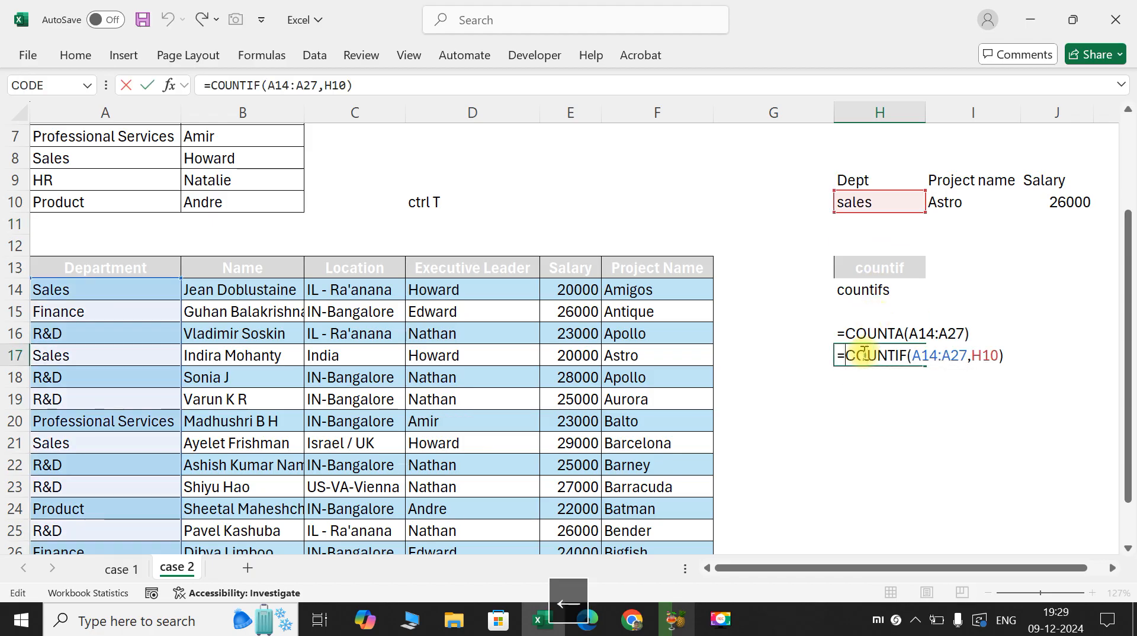
text(')
key(Return)
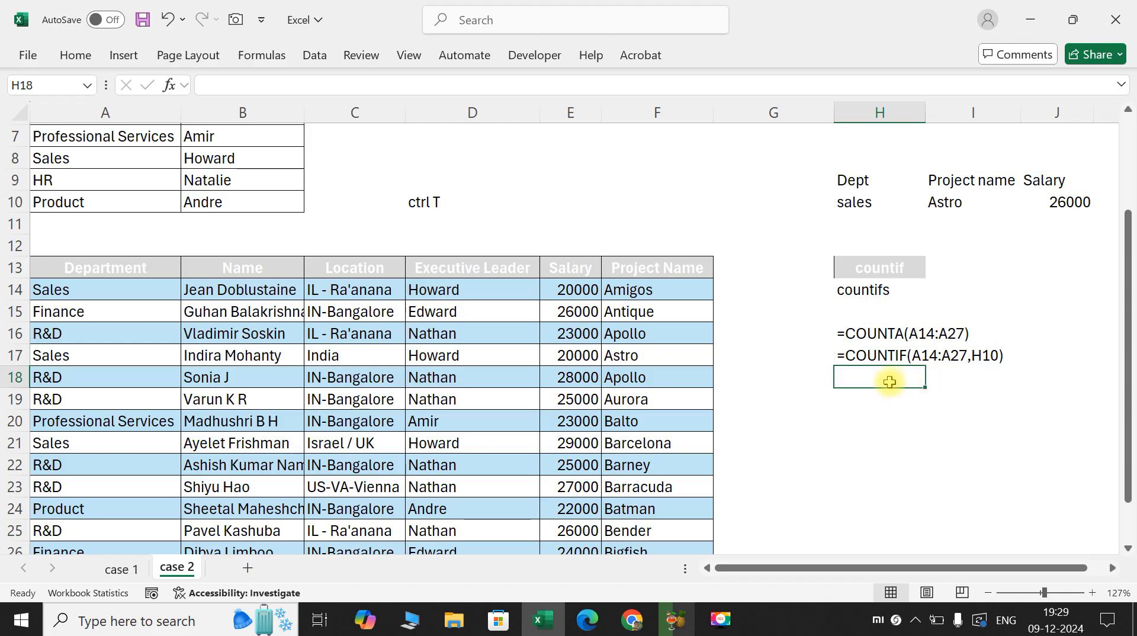
Start a COUNTIF formula in H18 with the salary column E14:E27 as its range.
text(=cou)
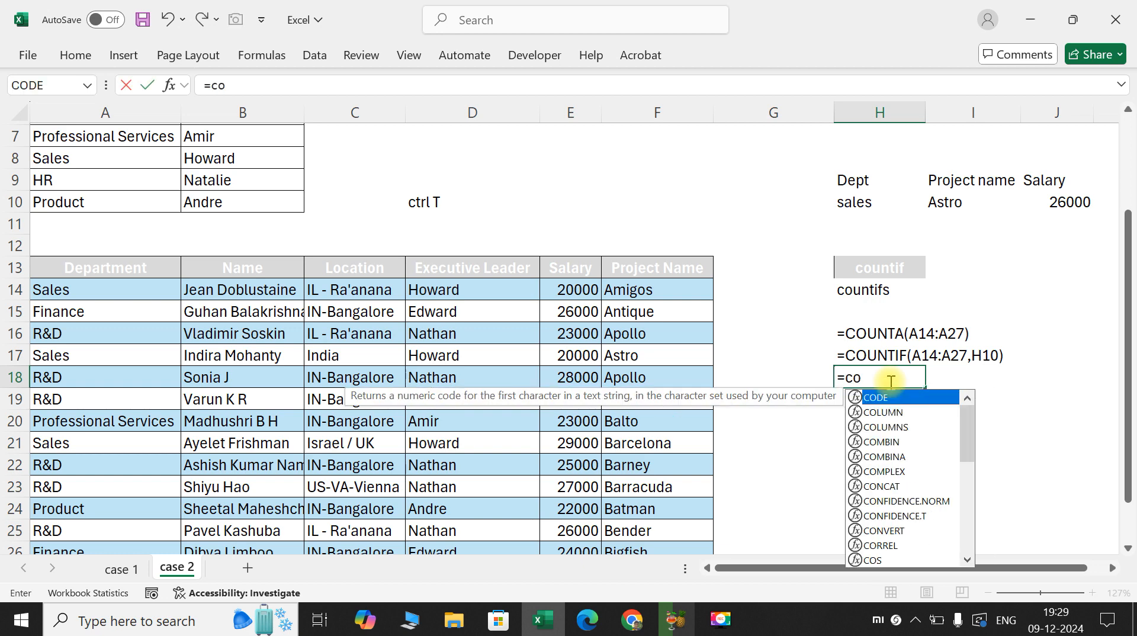
key(Down)
key(Down)
key(Down)
key(Tab)
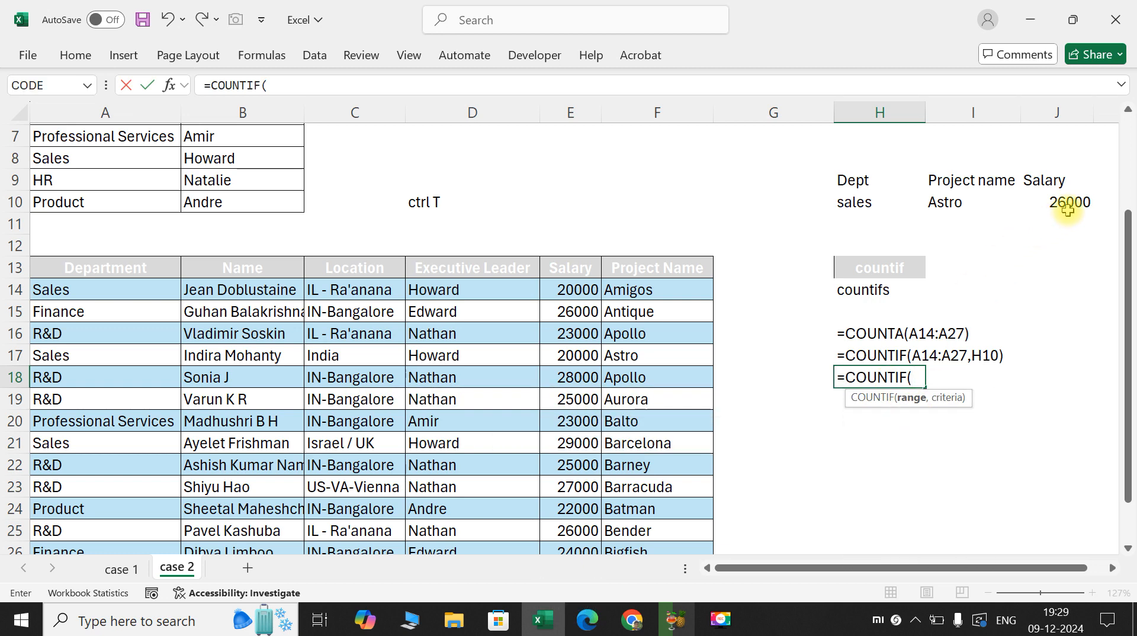
click(590, 289)
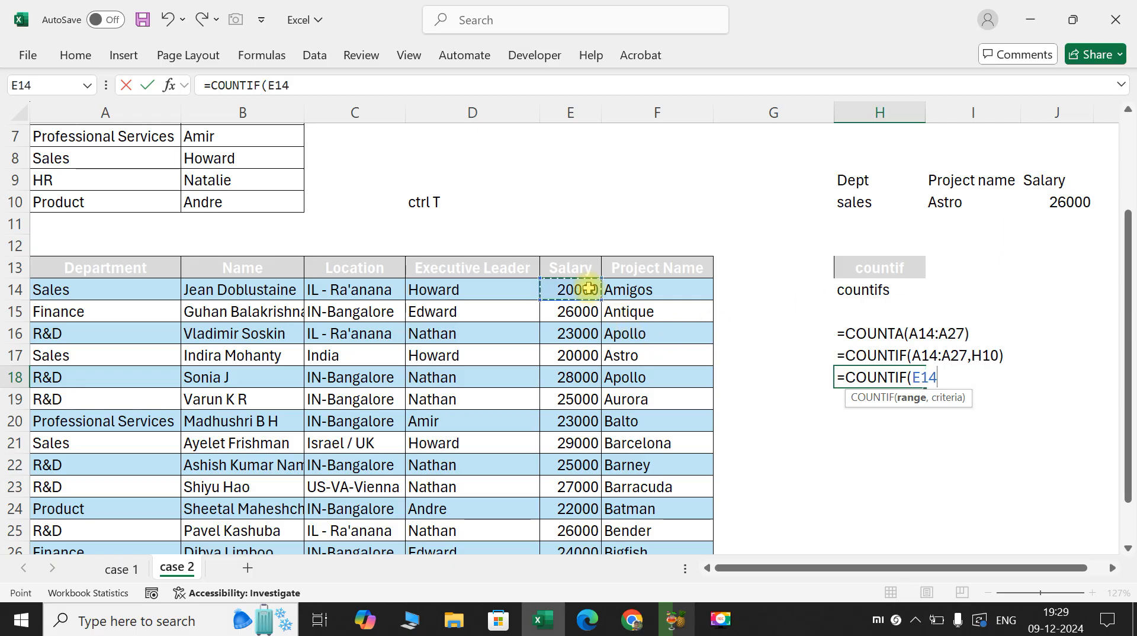
key(ctrl+shift+Down)
text(,)
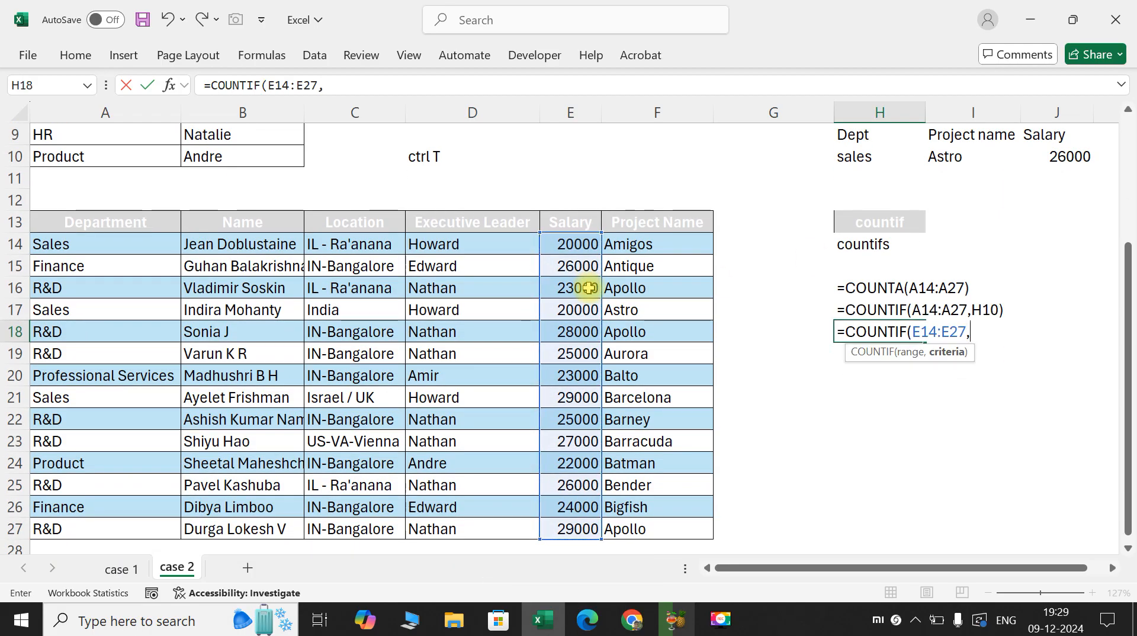
scroll(589, 289, up, 1)
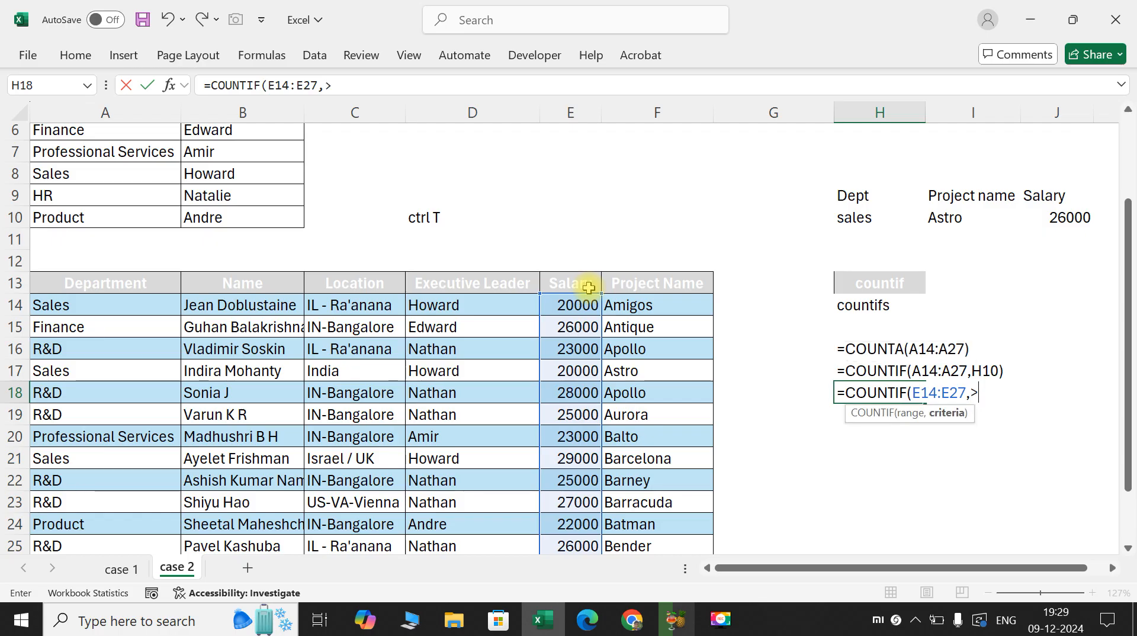
text(>)
click(1069, 217)
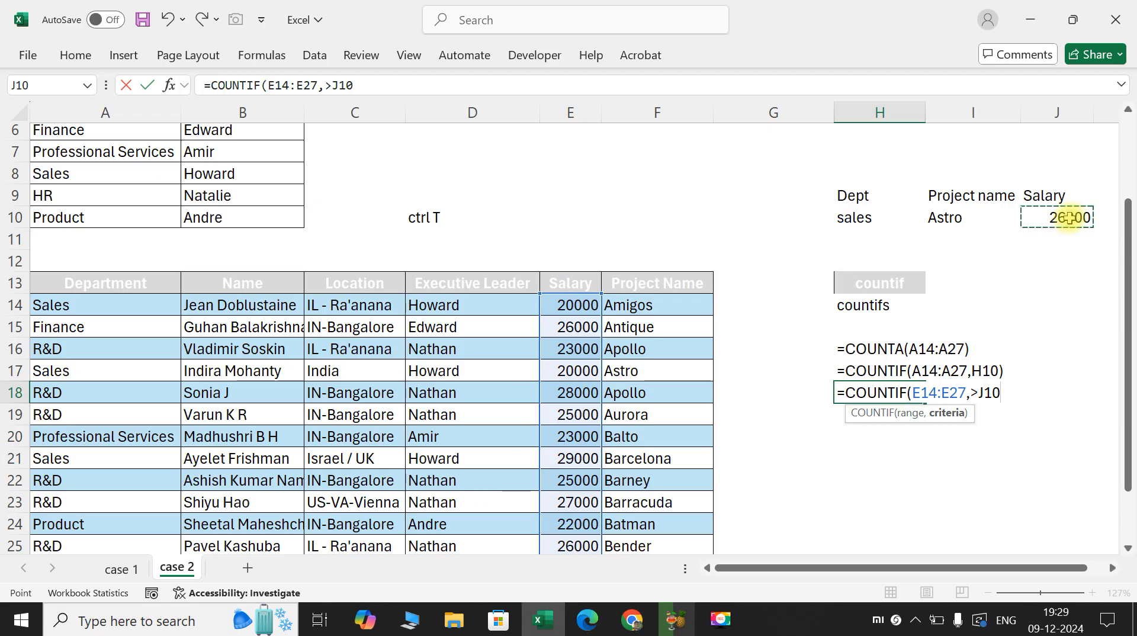
key(BackSpace)
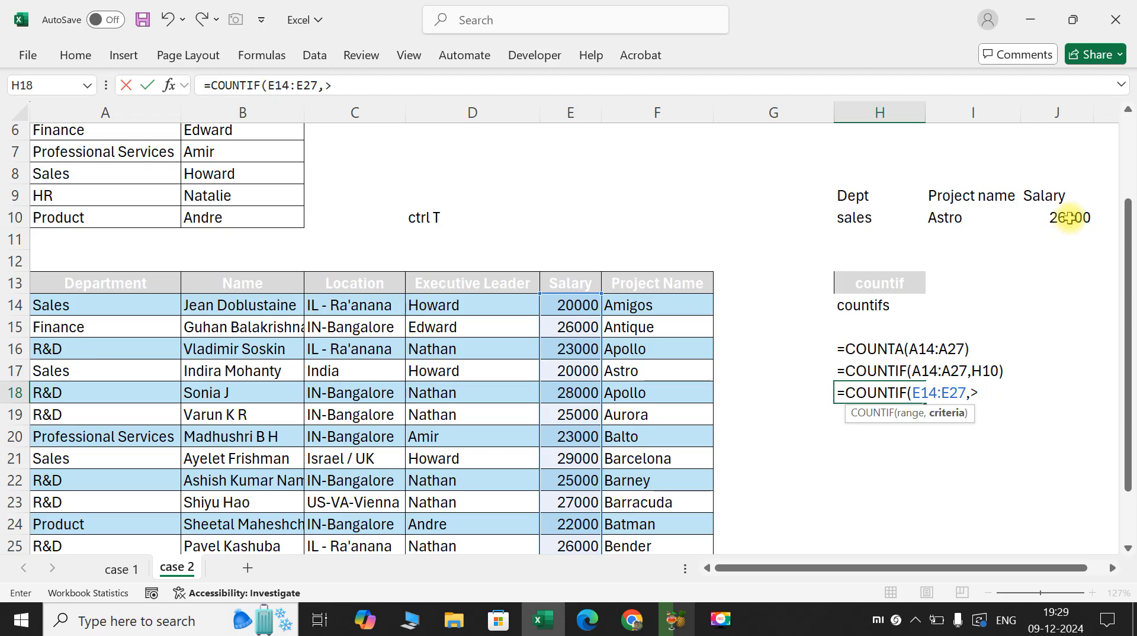
key(BackSpace)
Complete the salary count in H18 with J10 as the criterion, giving =COUNTIF(E14:E27,J10).
click(1069, 218)
text())
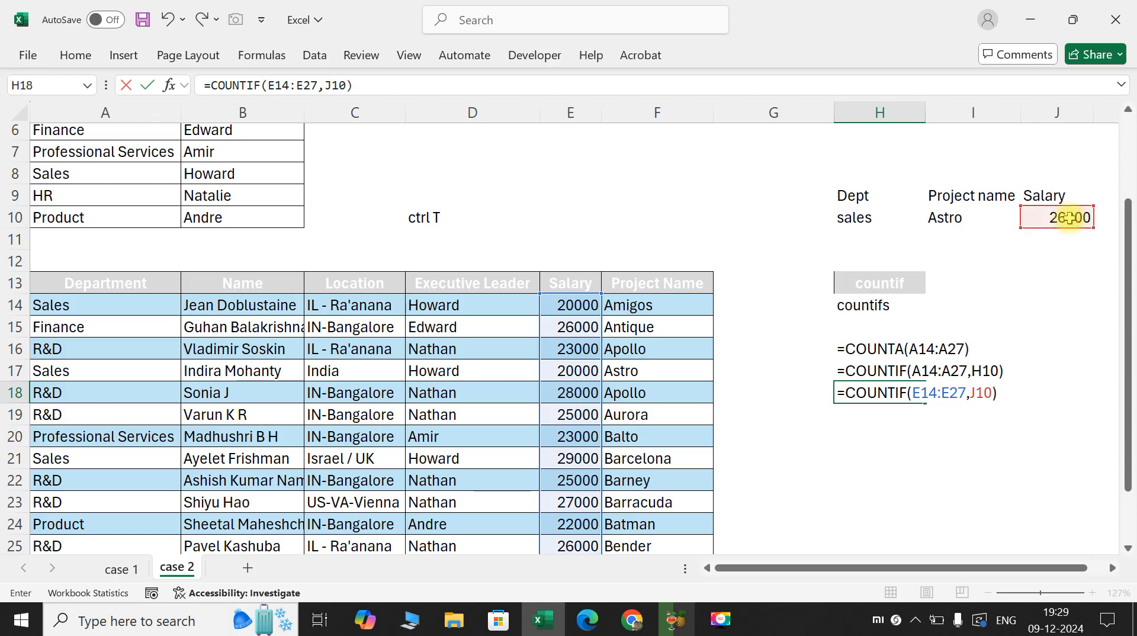
key(Return)
Test the salary COUNTIF by changing the Salary criterion in J10 to >26000, <26000 and <=26000 in turn.
double_click(1047, 213)
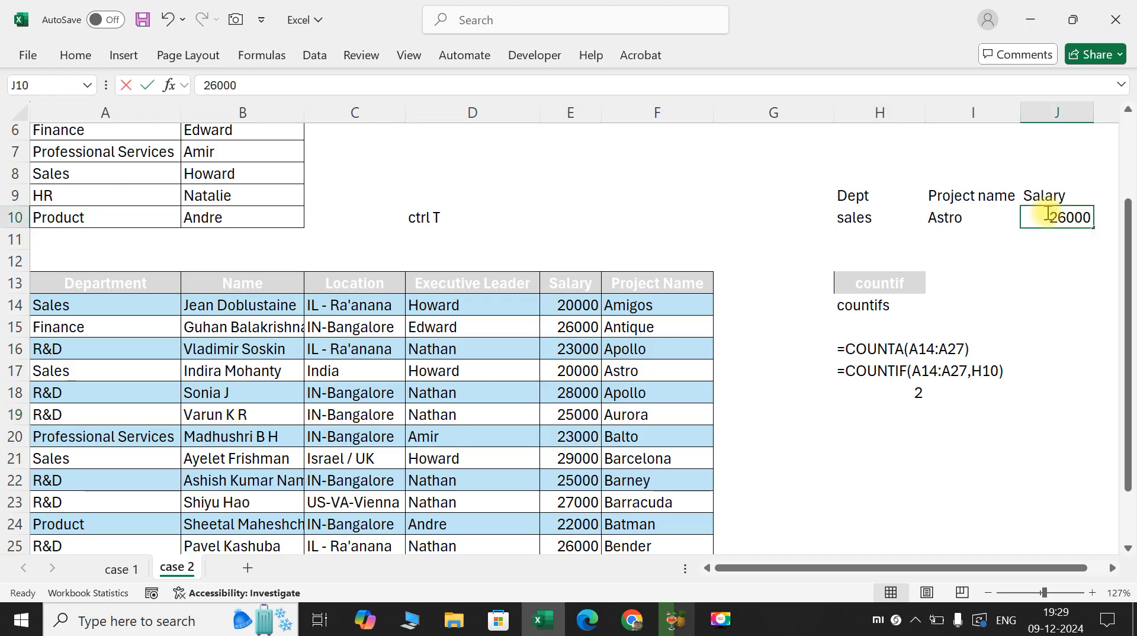
text(>)
key(Return)
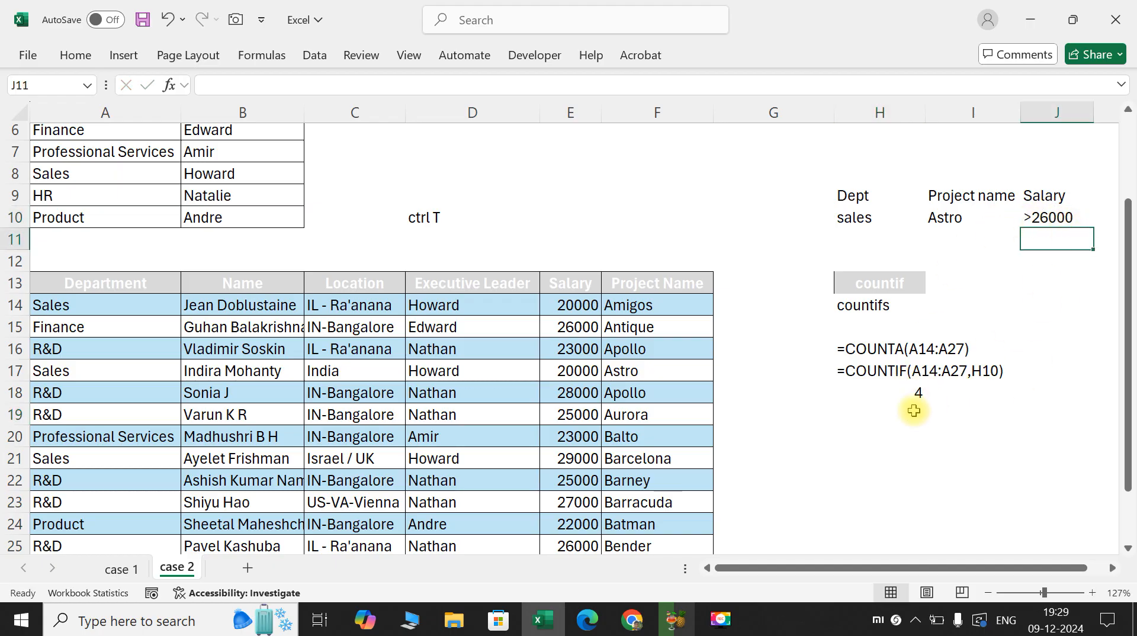
double_click(1033, 218)
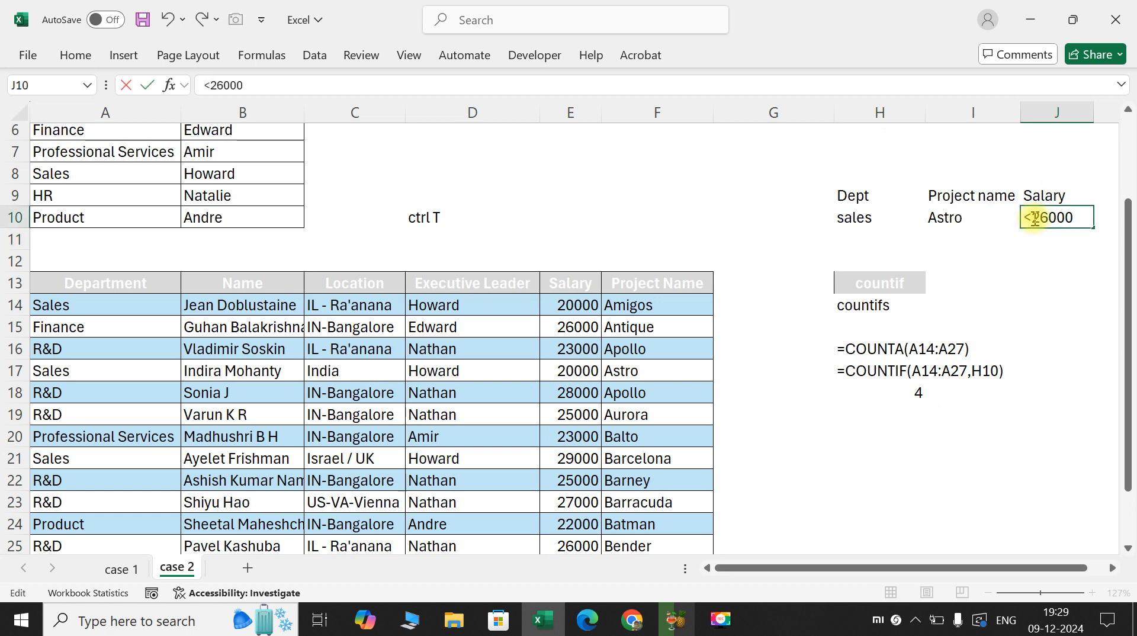
key(Return)
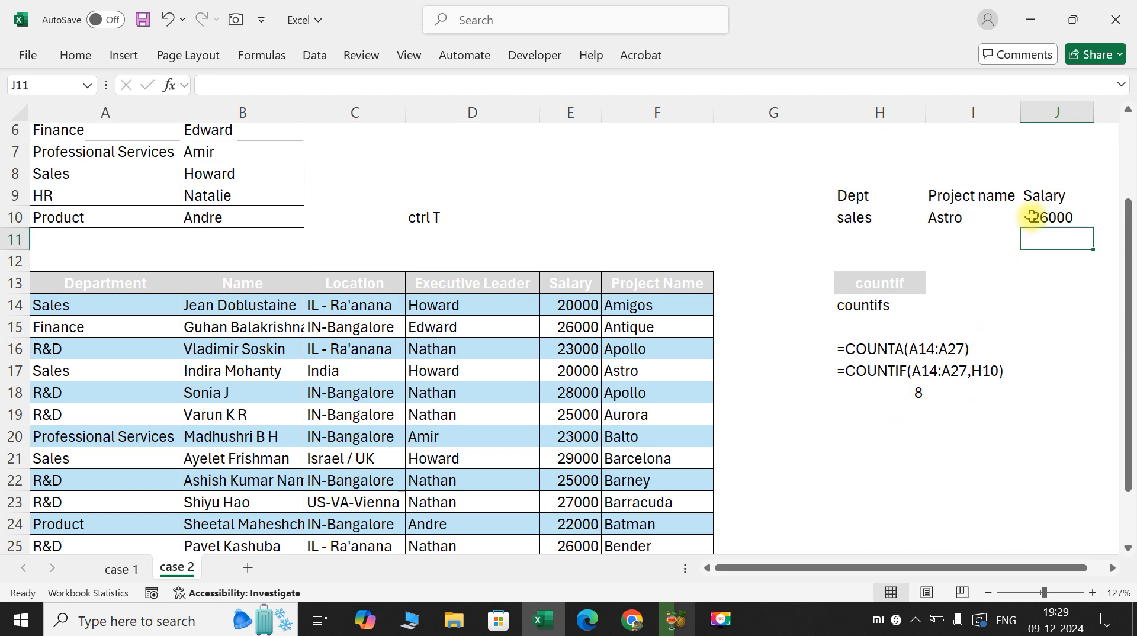
double_click(1034, 217)
text(=)
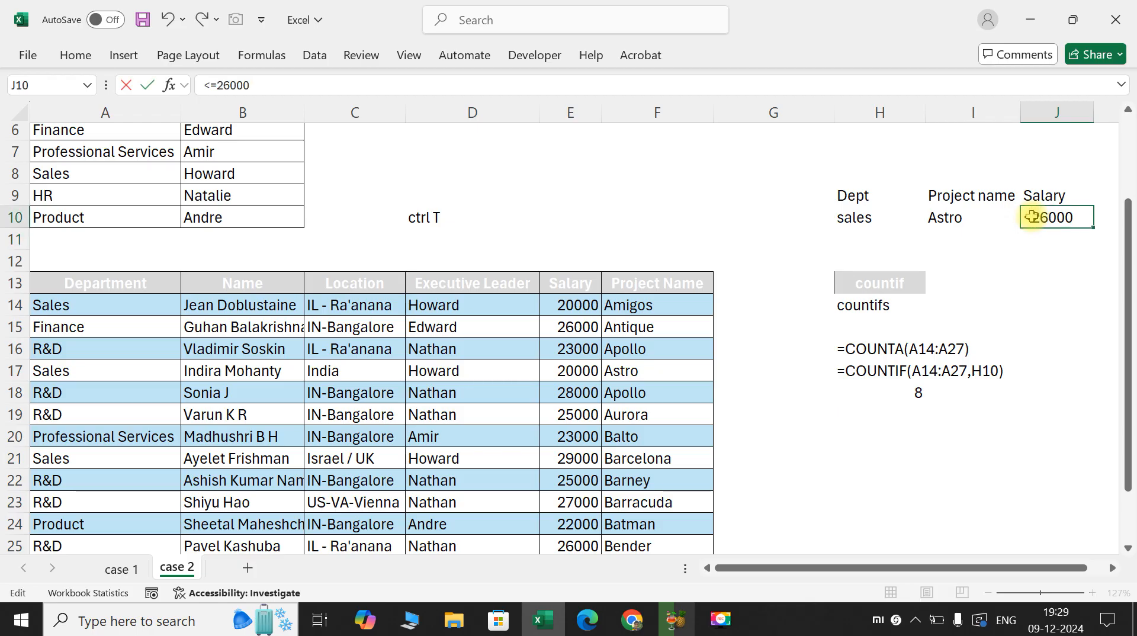
key(Return)
Remove the comparison operator from the Salary criterion in J10 so it reads 26000.
double_click(1040, 215)
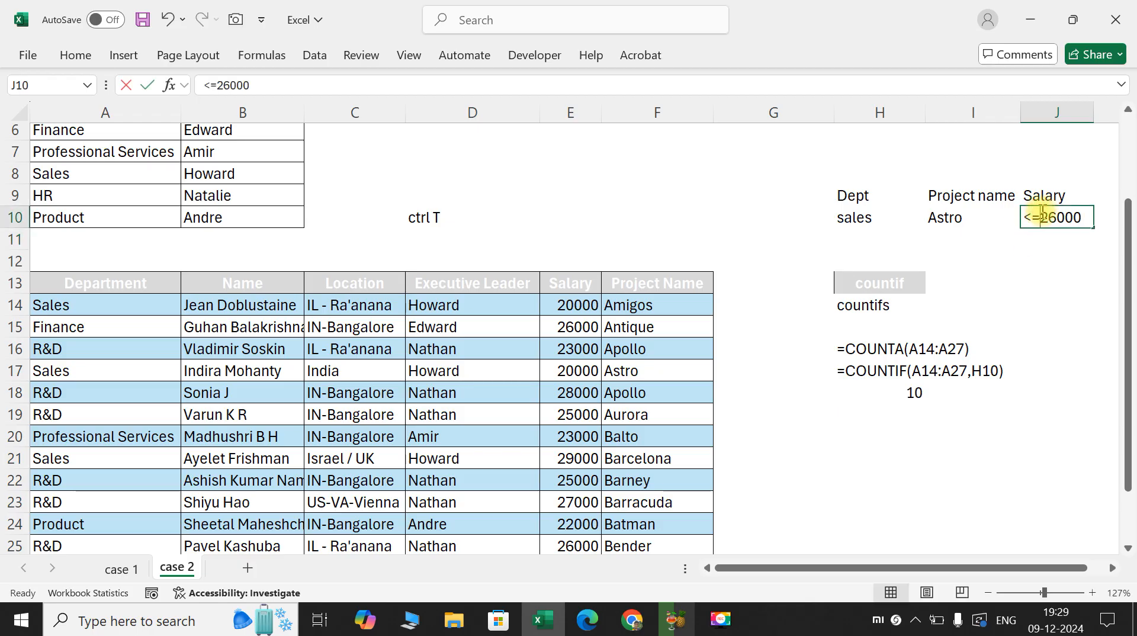
key(BackSpace)
key(BackSpace)
key(Return)
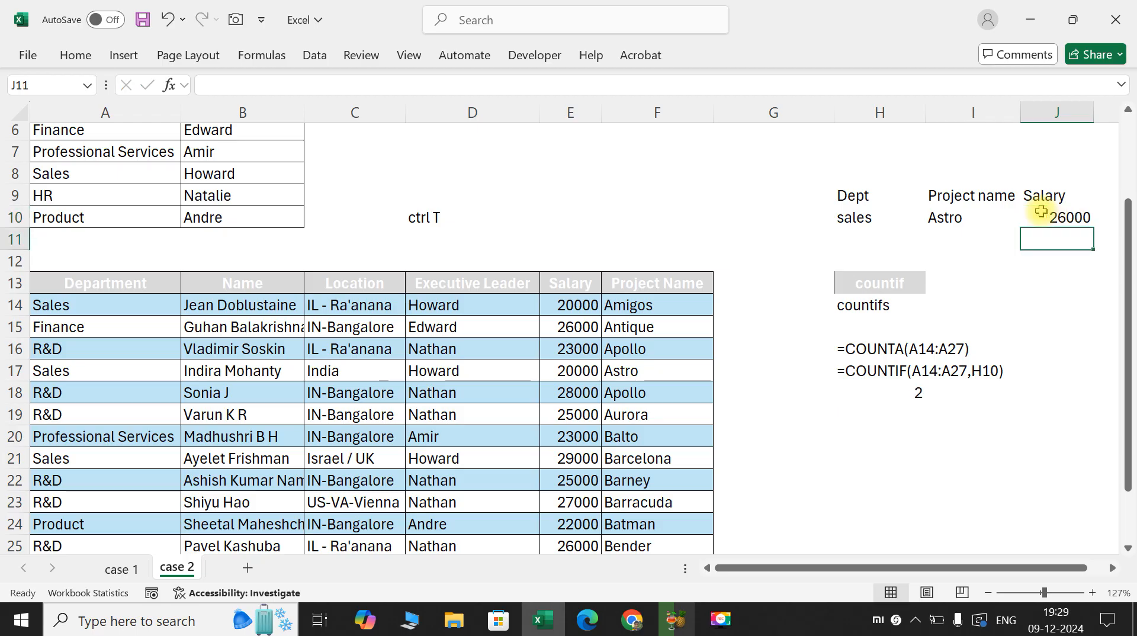
Try 15000 as the Salary criterion in J10, then change it to >15000.
click(1052, 218)
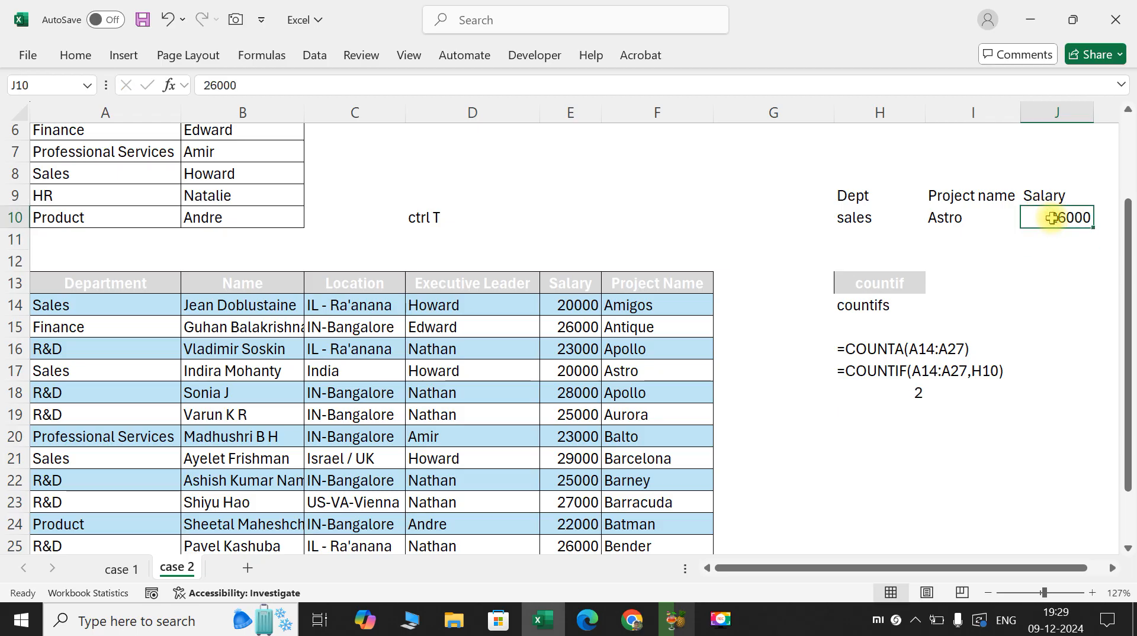
text(15000)
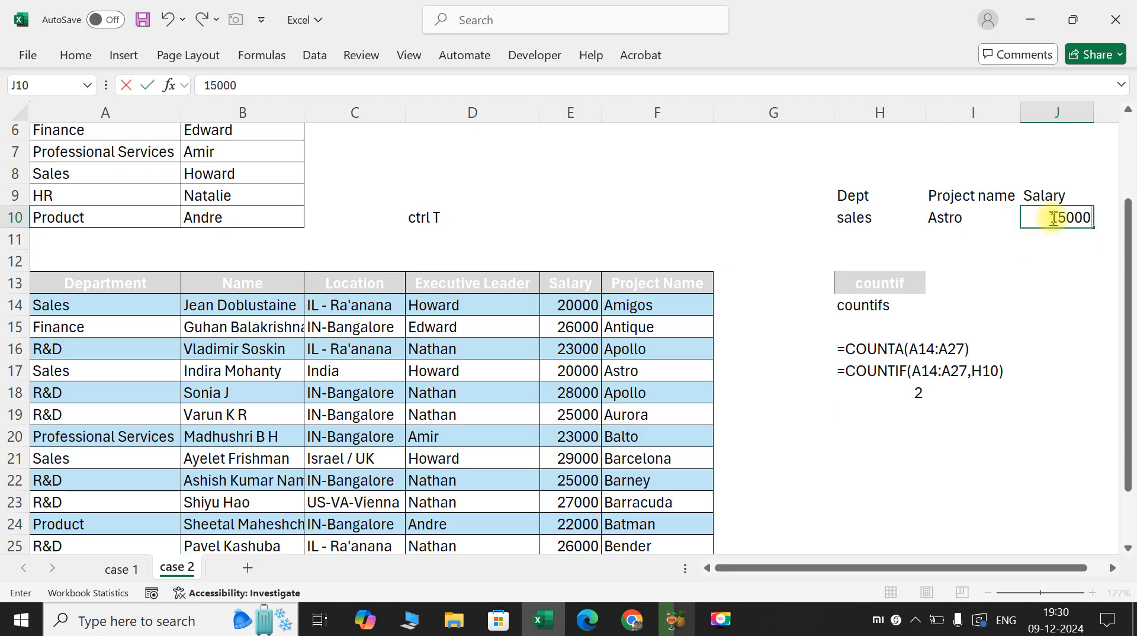
key(Return)
key(Up)
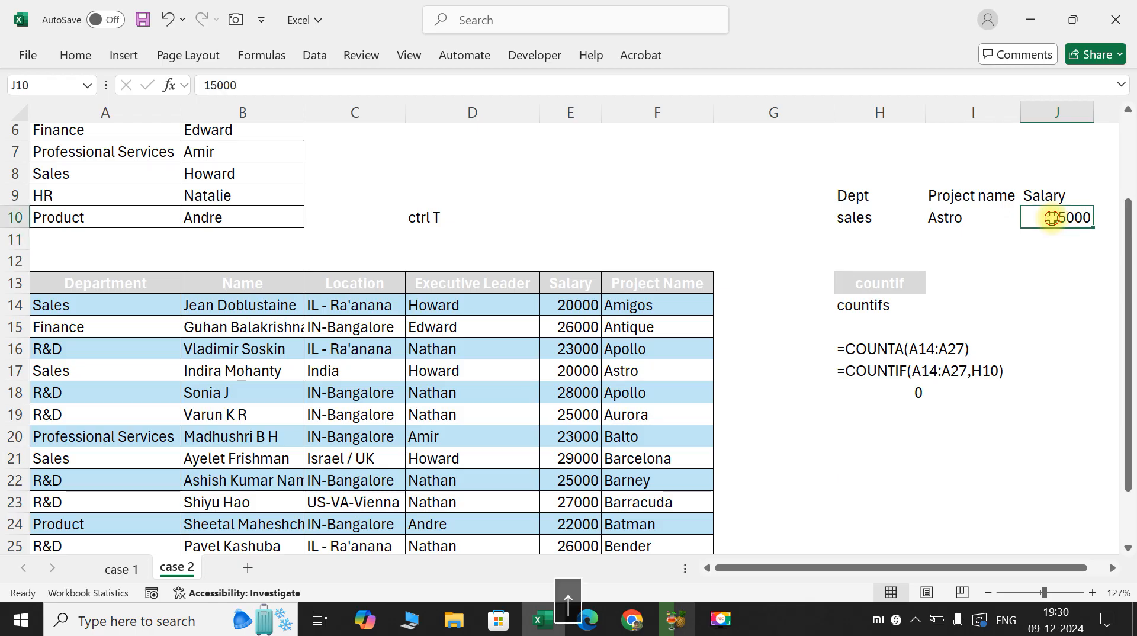
double_click(1052, 218)
text(>)
key(Return)
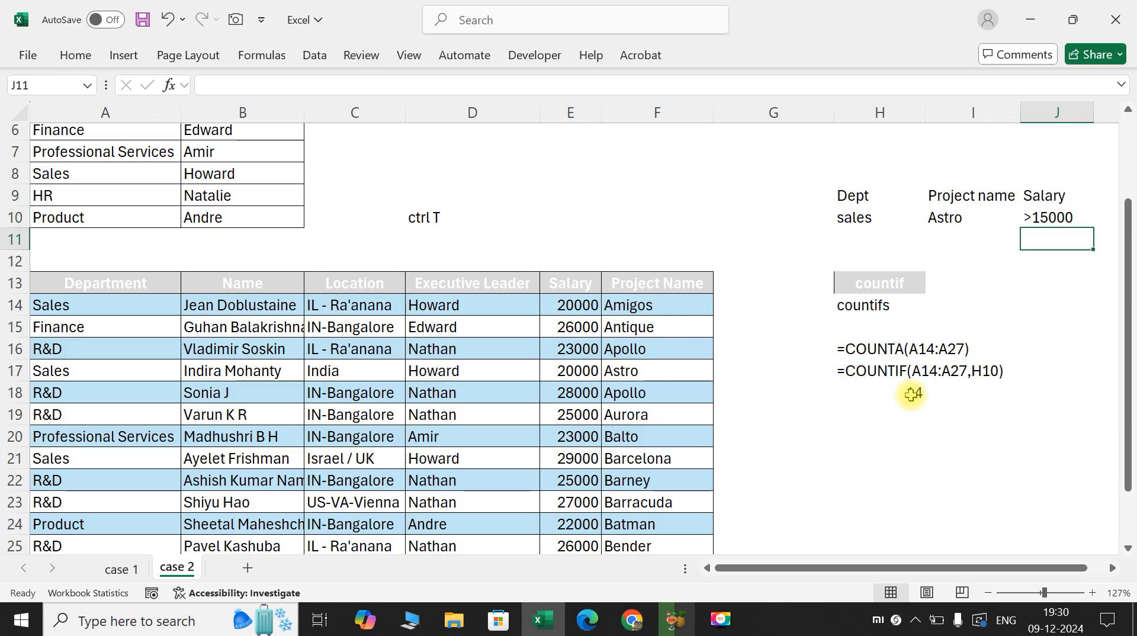
Turn the salary COUNTIF formula in H18 into visible text with a leading apostrophe.
click(894, 388)
double_click(889, 392)
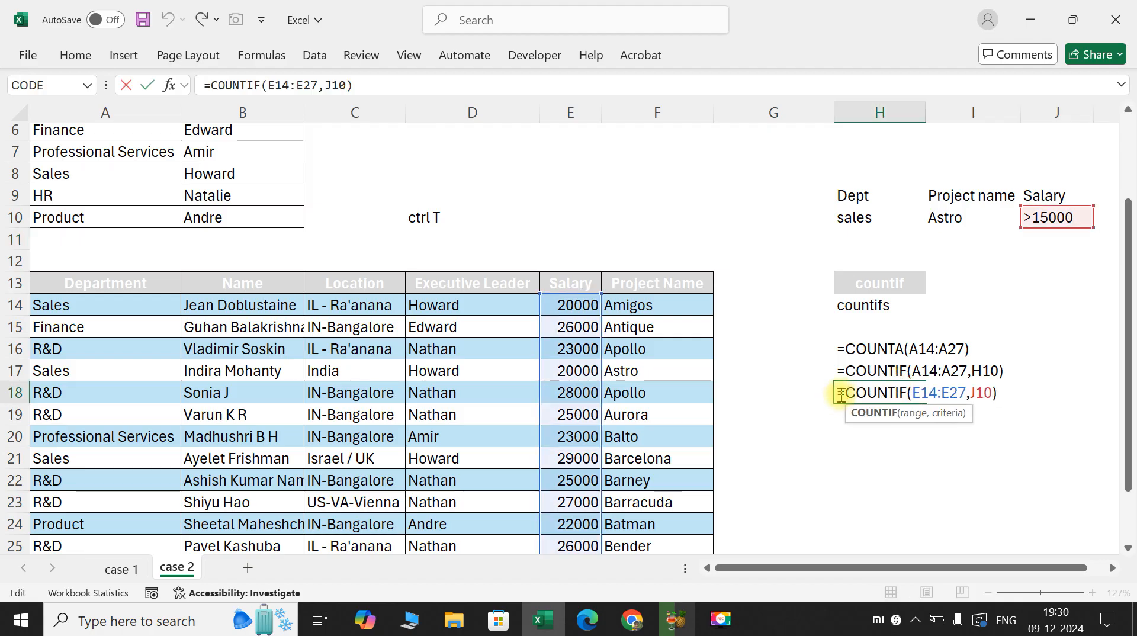
click(837, 395)
key(Escape)
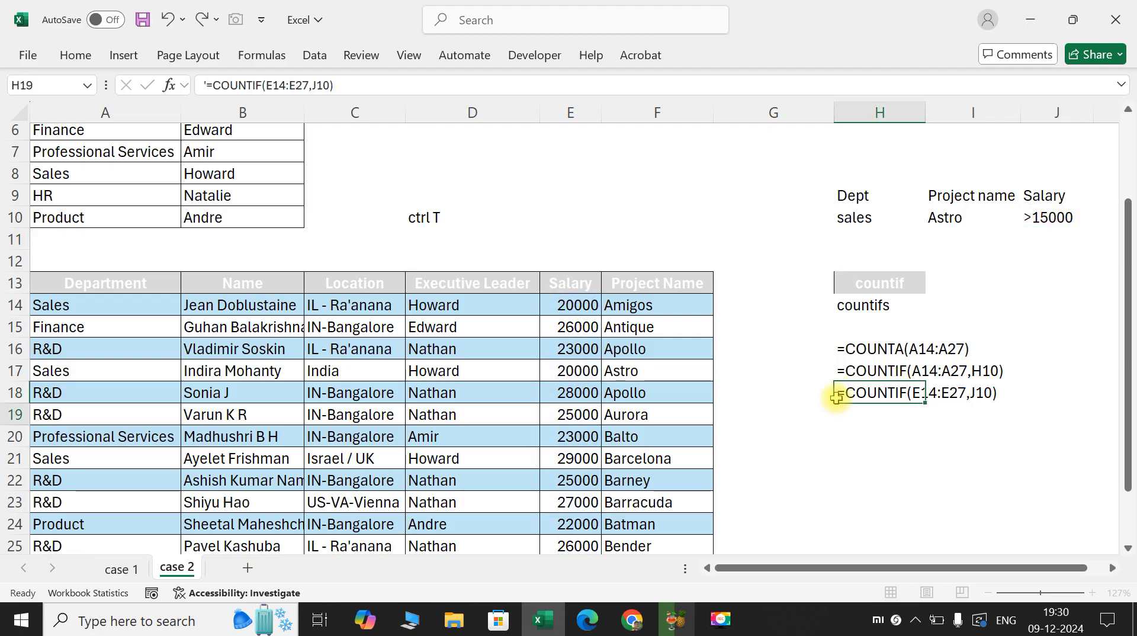
click(888, 414)
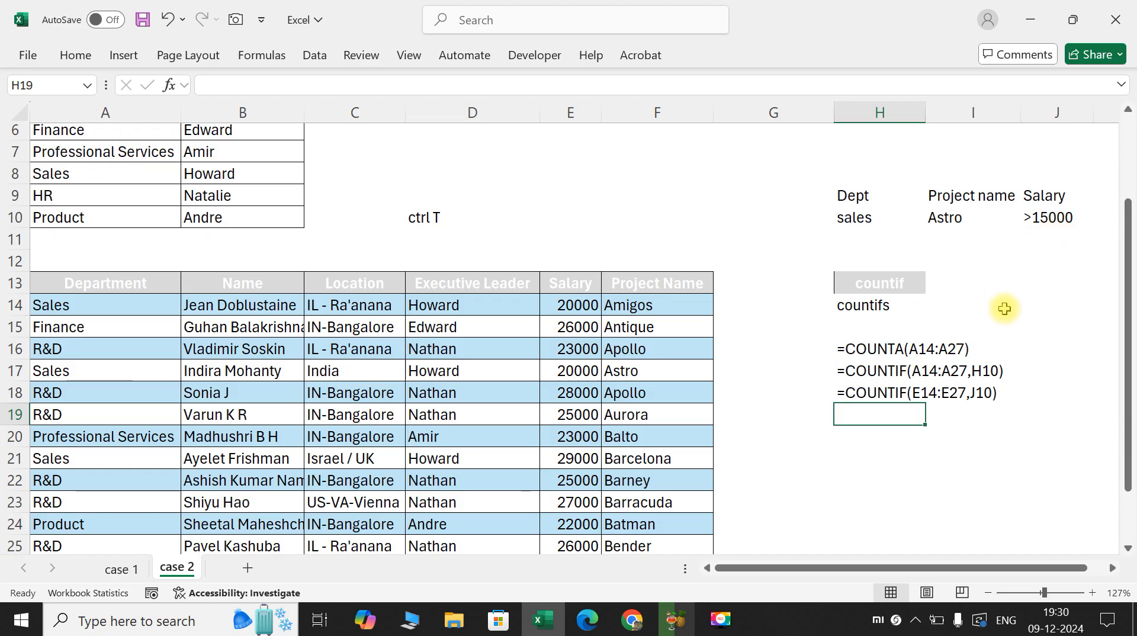
click(874, 197)
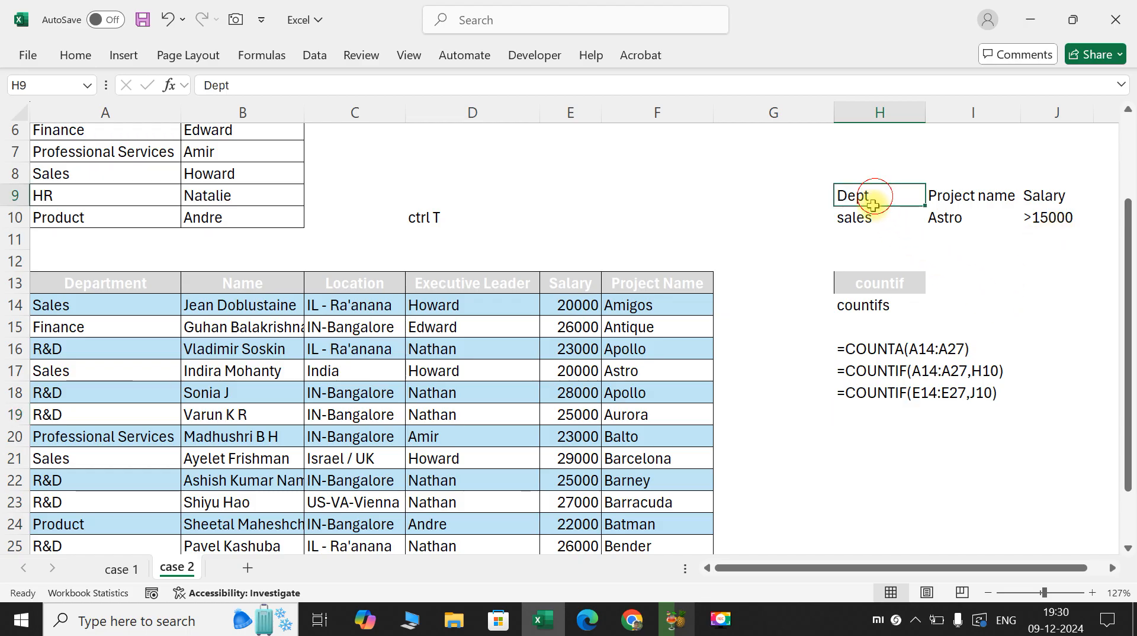
drag(875, 206, 871, 215)
drag(1025, 198, 1038, 221)
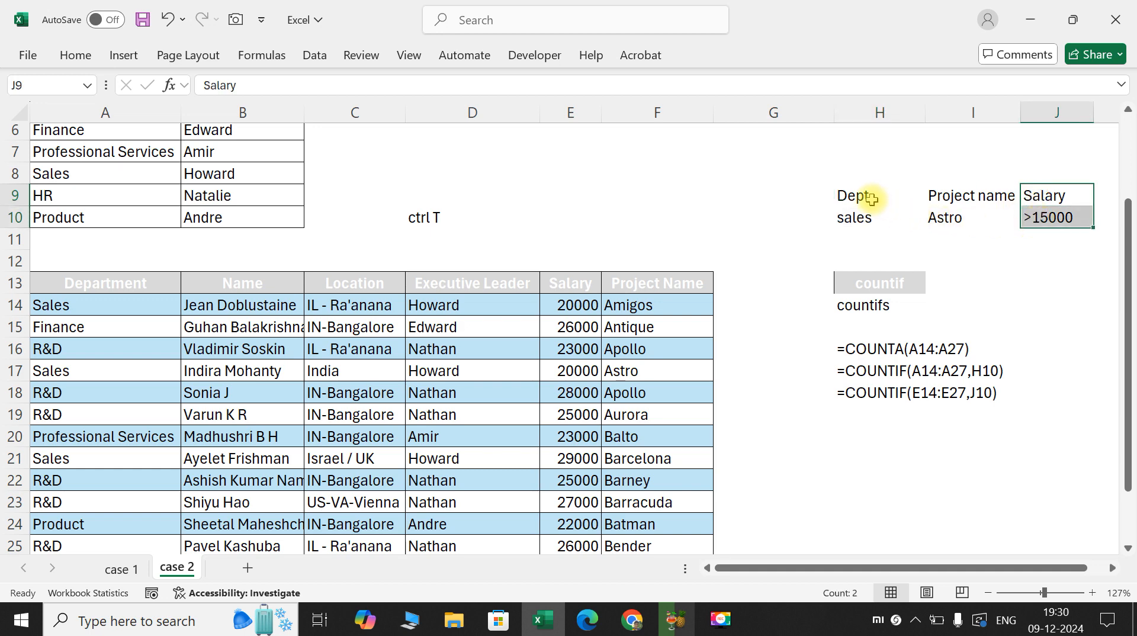
drag(870, 198, 872, 215)
drag(962, 196, 960, 214)
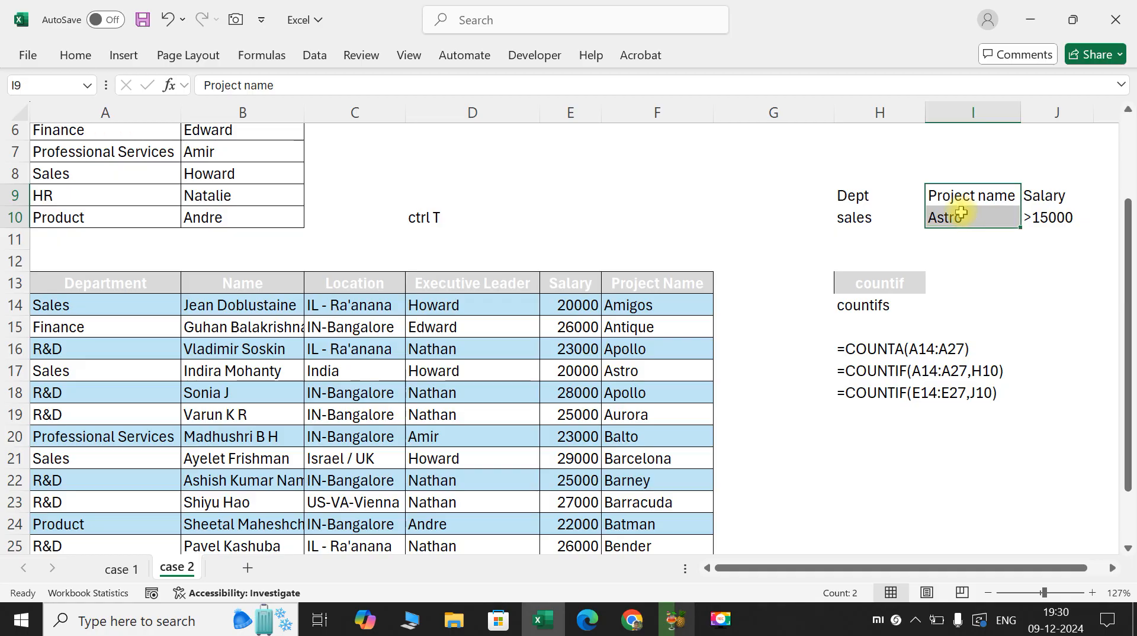
Start a COUNTIFS formula in H19 with the Department range A14:A27 and the Dept criterion H10 as its first pair.
scroll(914, 236, down, 1)
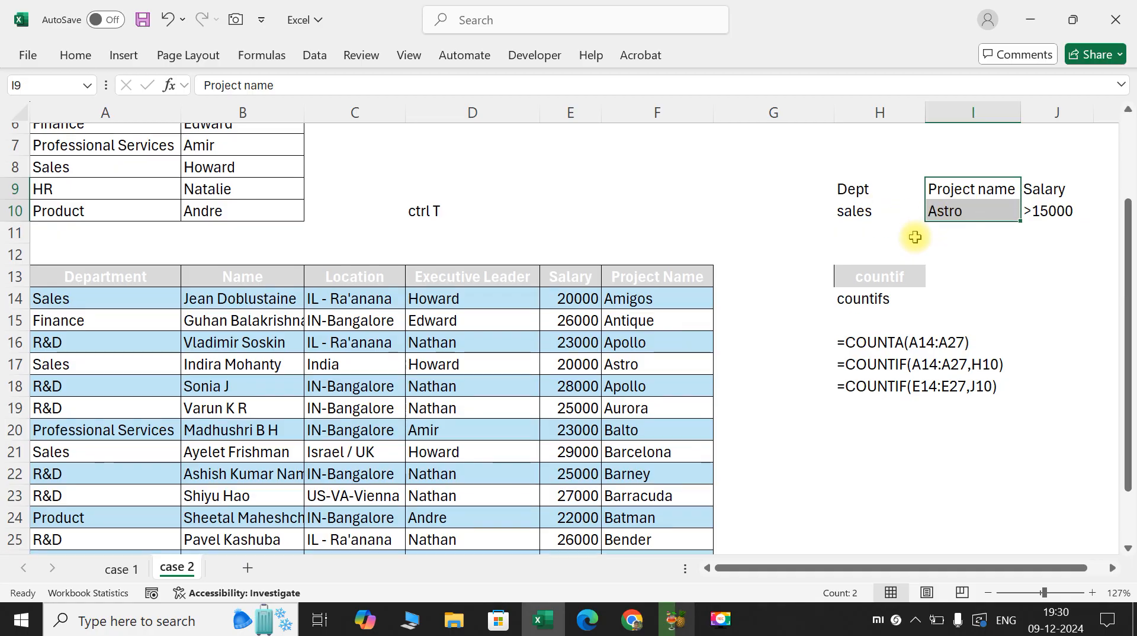
click(874, 404)
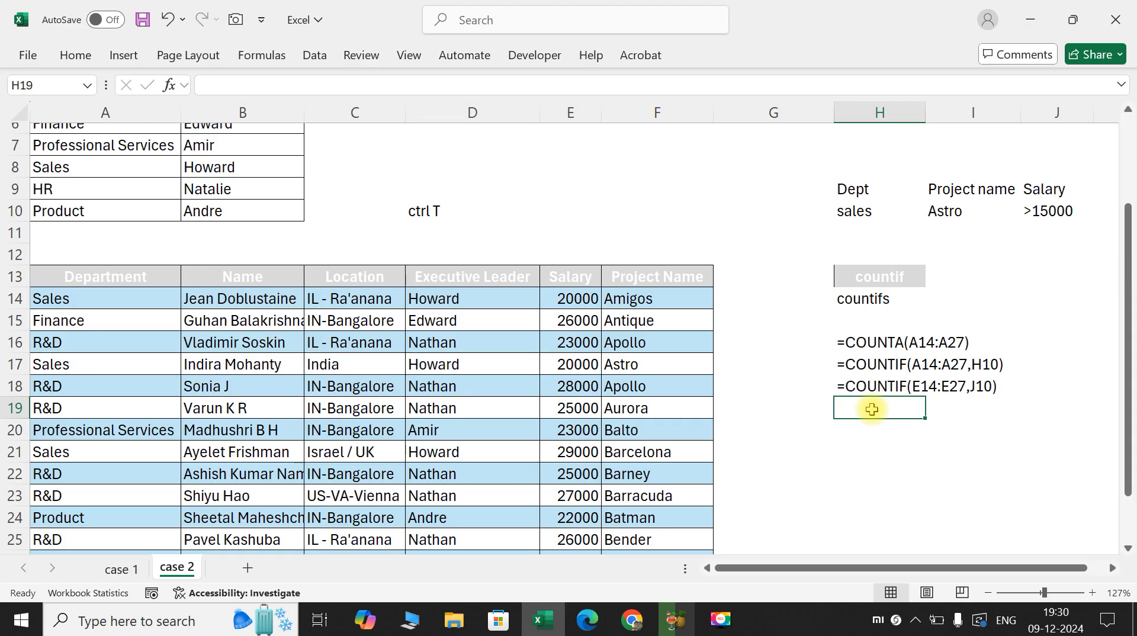
text(=cou)
key(Down)
key(Down)
key(Down)
key(Down)
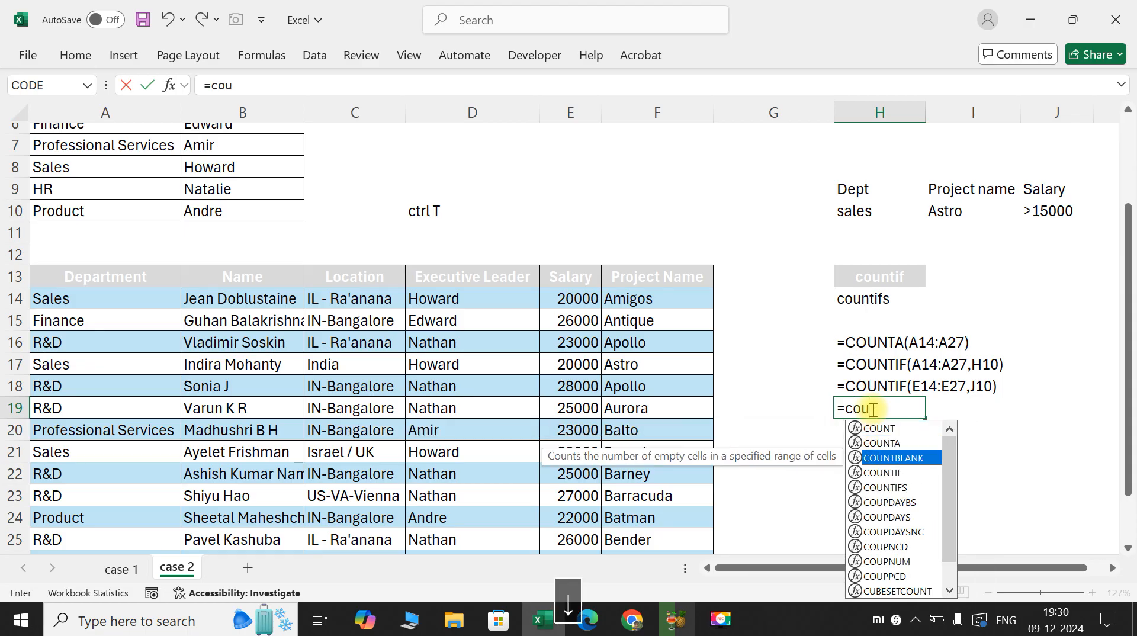
key(Tab)
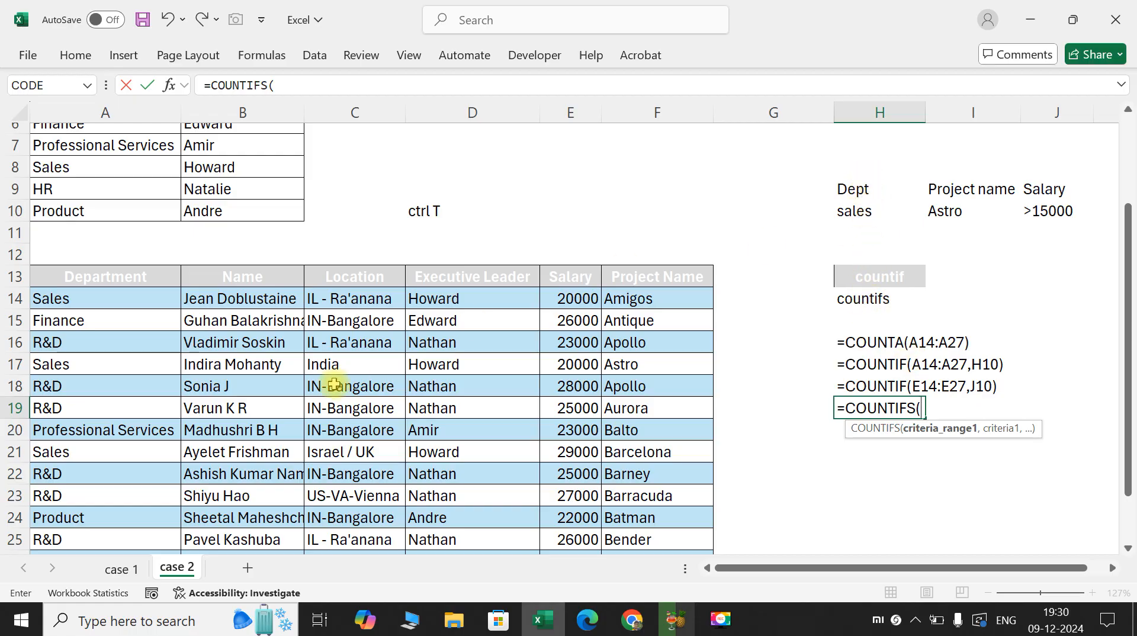
click(158, 303)
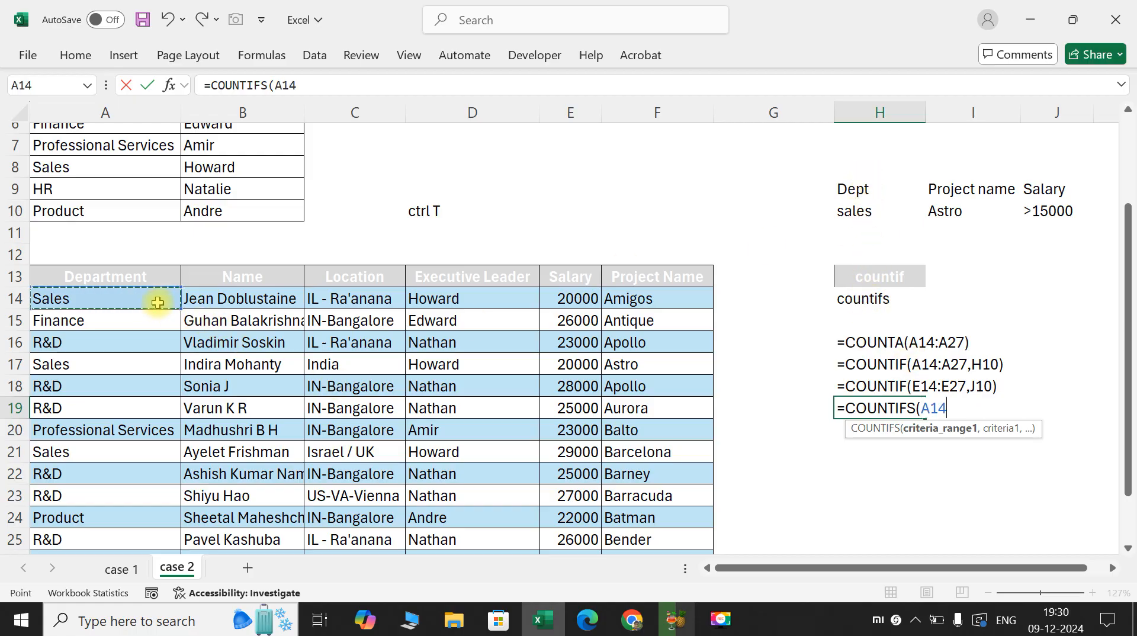
key(ctrl+shift+Down)
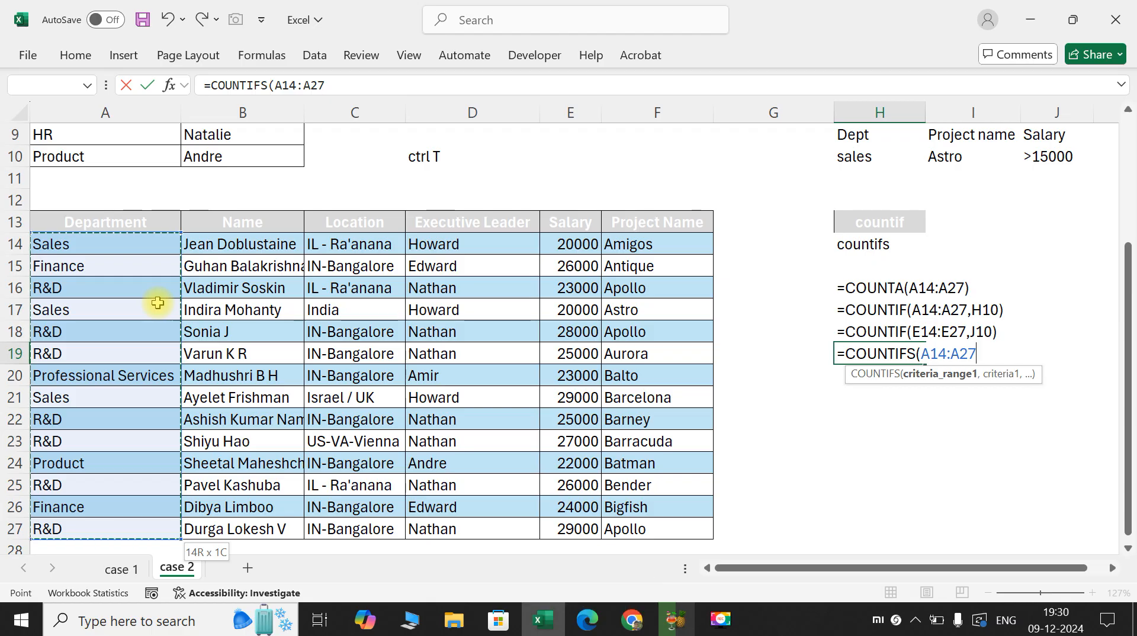
text(,)
scroll(157, 302, up, 2)
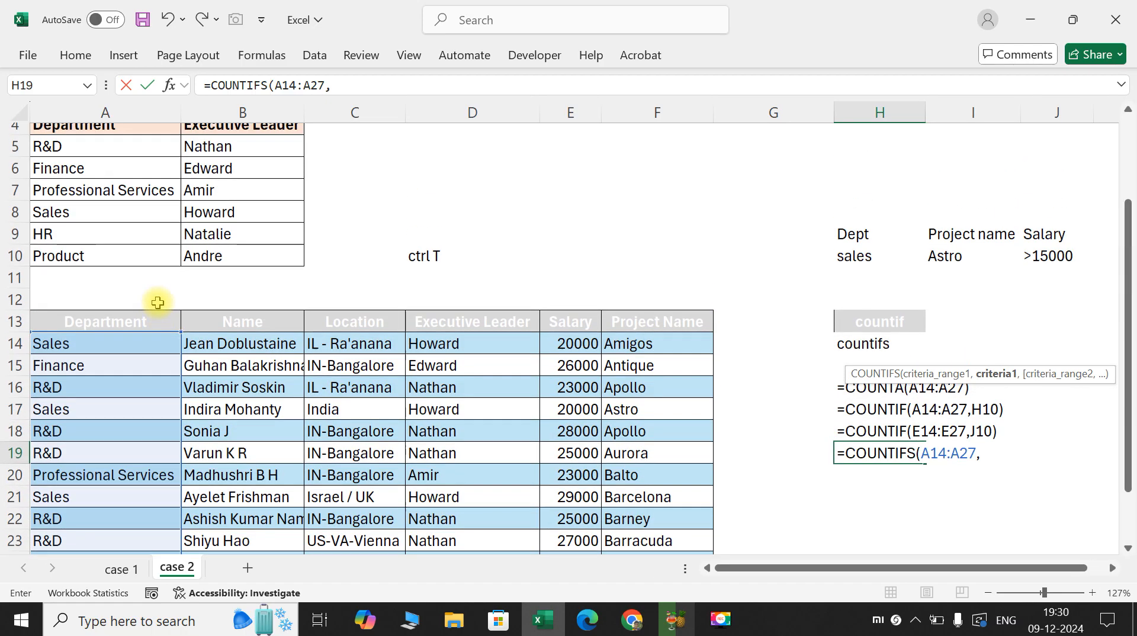
click(866, 259)
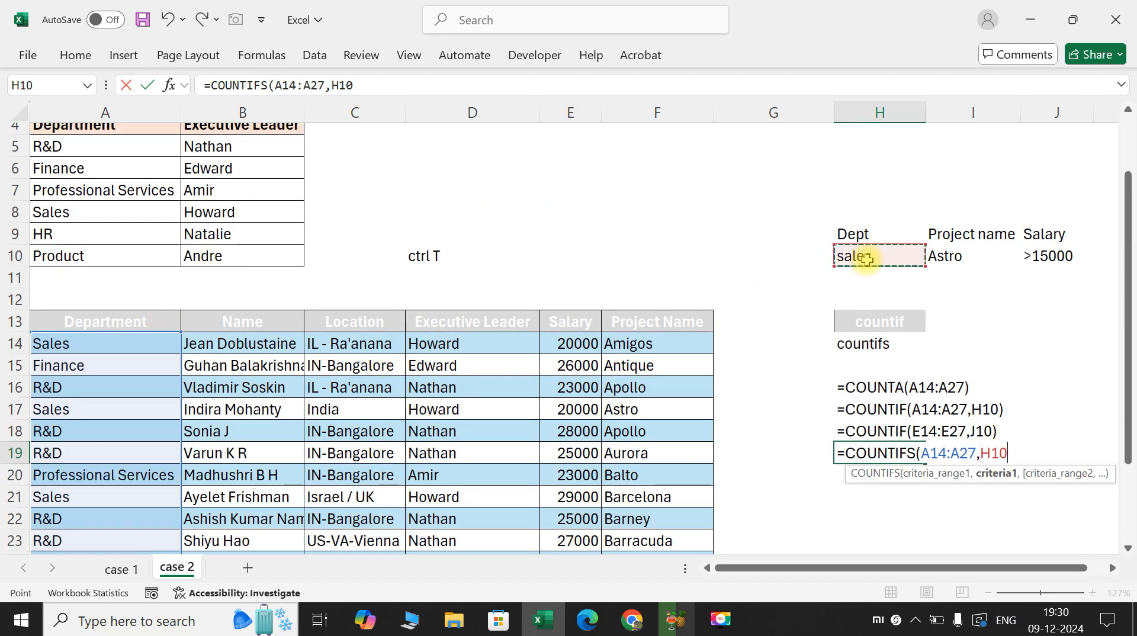
text(,)
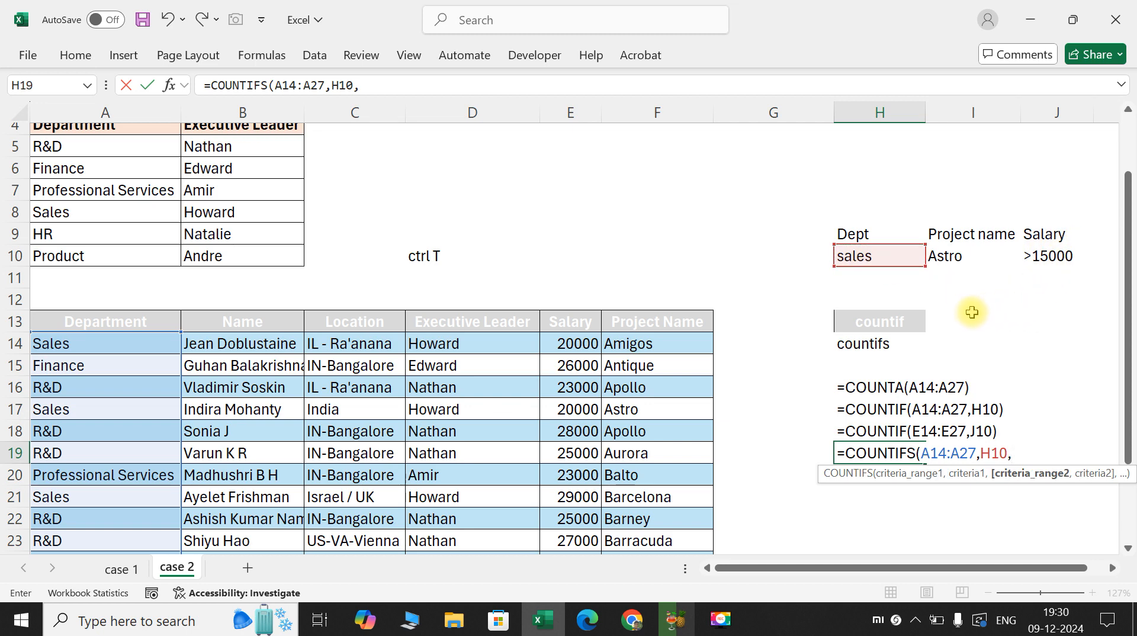
Add the Salary range E14:E27 with the criterion J10 as the second COUNTIFS pair and complete the formula.
click(570, 344)
key(ctrl+shift+Down)
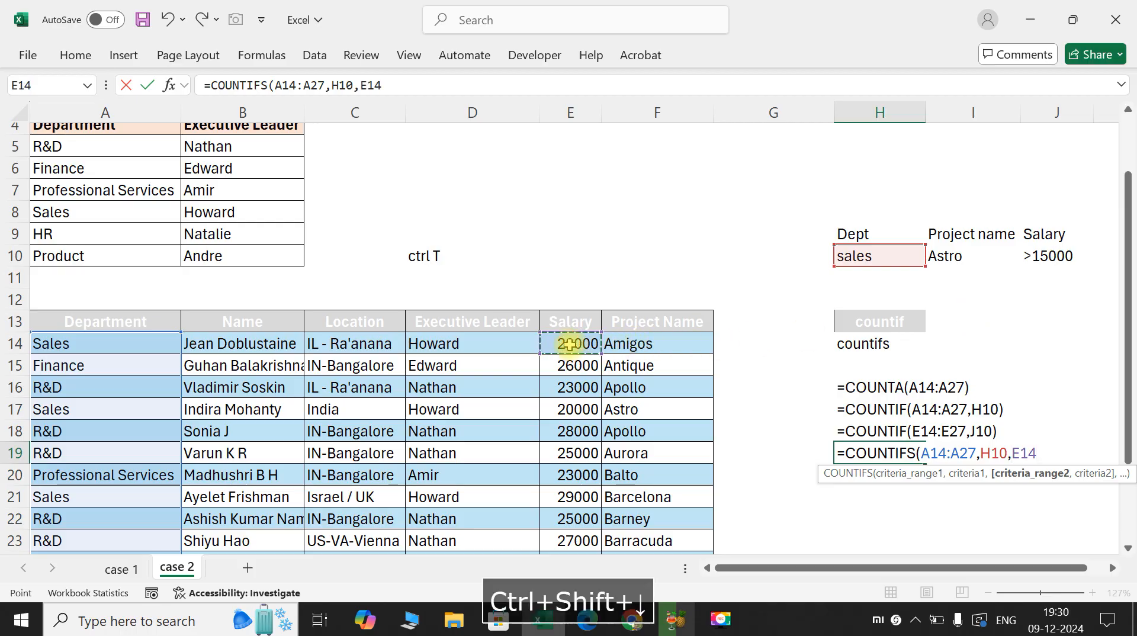
text(,)
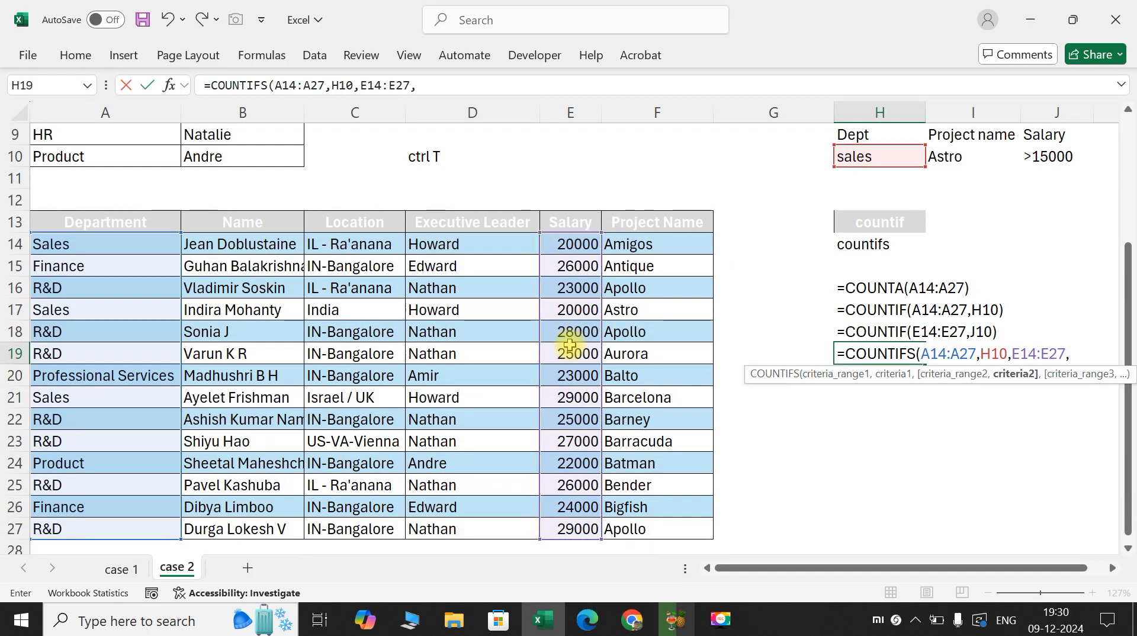
scroll(954, 277, up, 2)
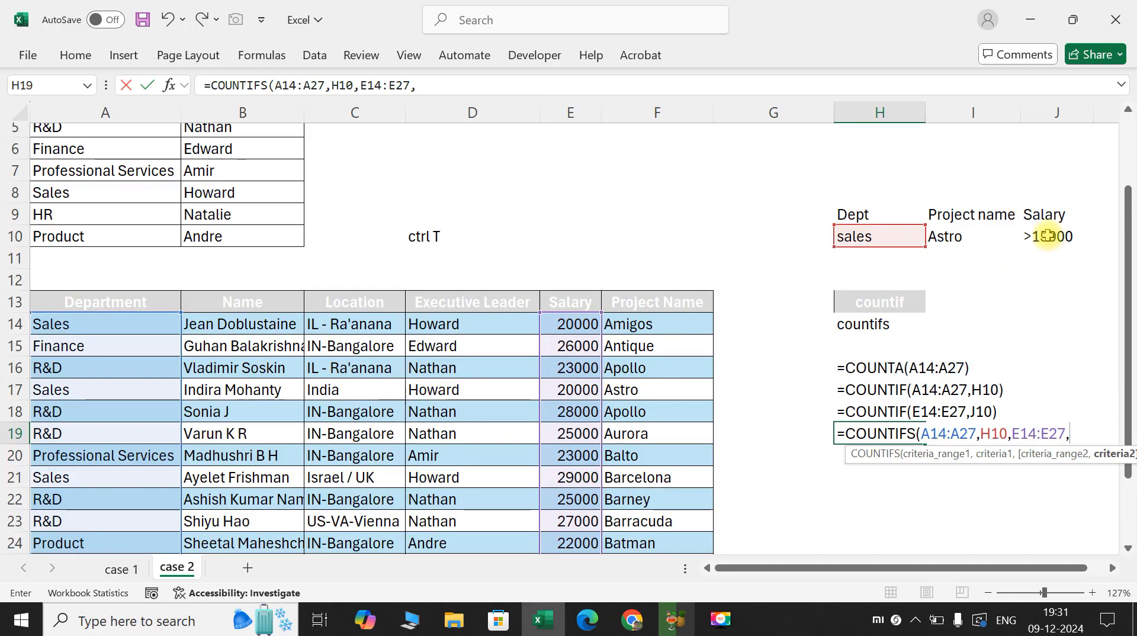
click(1049, 235)
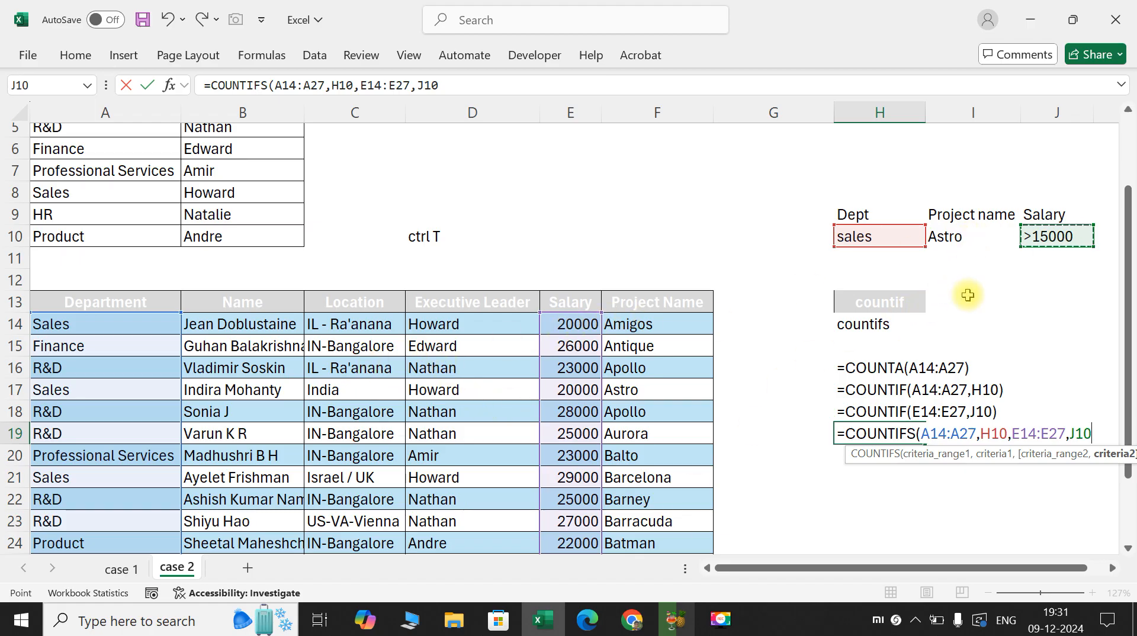
text())
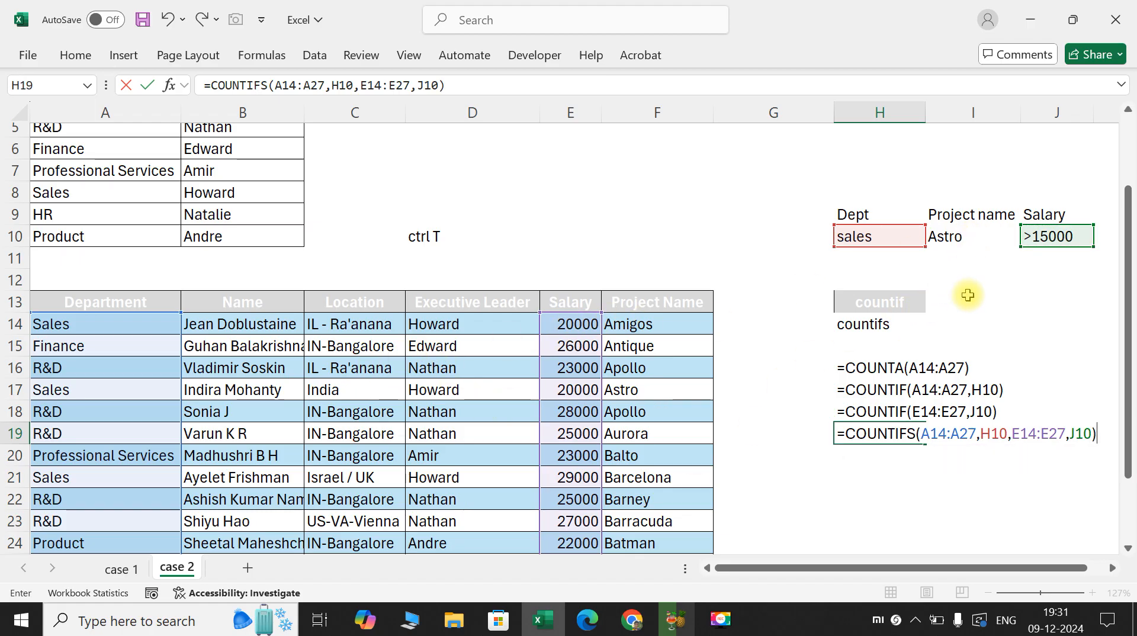
key(Return)
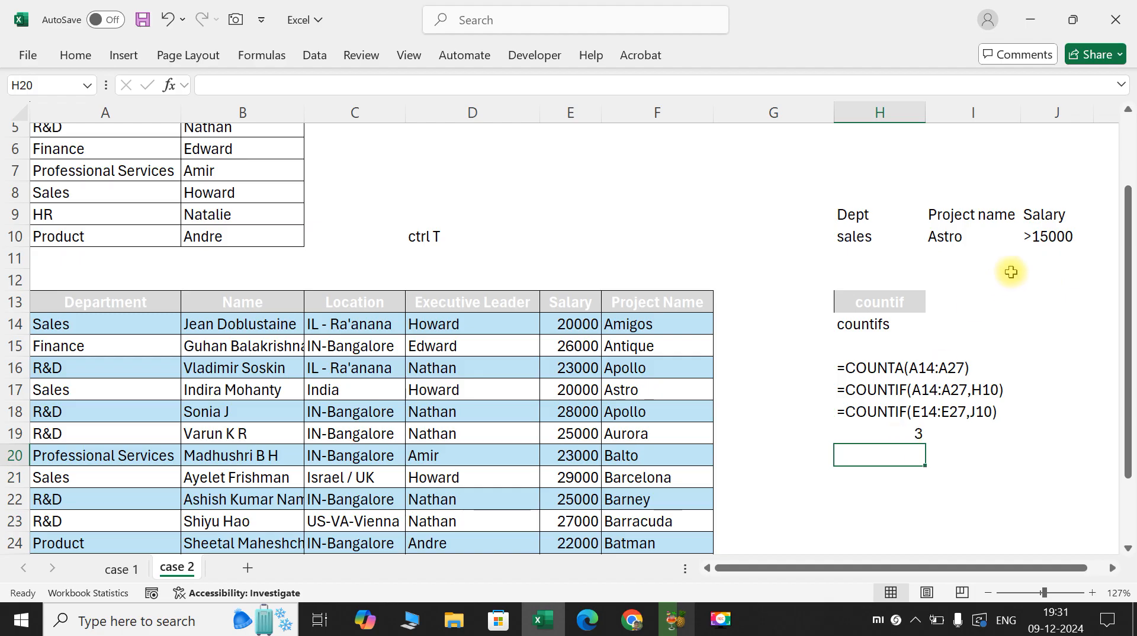
Change the Dept criterion in H10 to R&D to test the COUNTIFS formula.
click(875, 231)
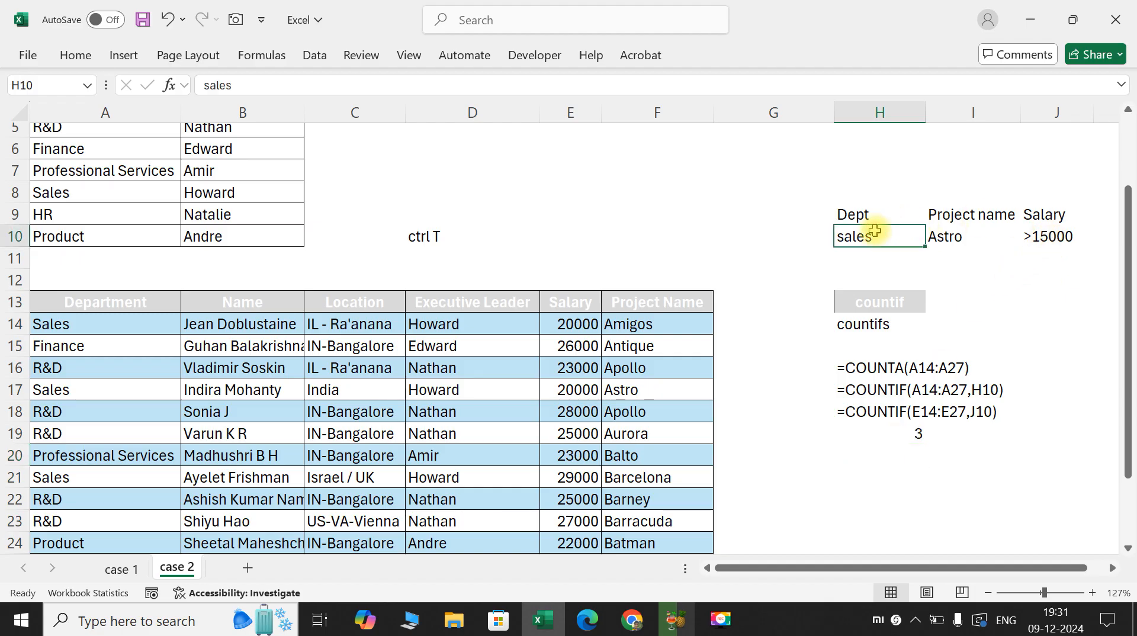
text(R&D)
key(Return)
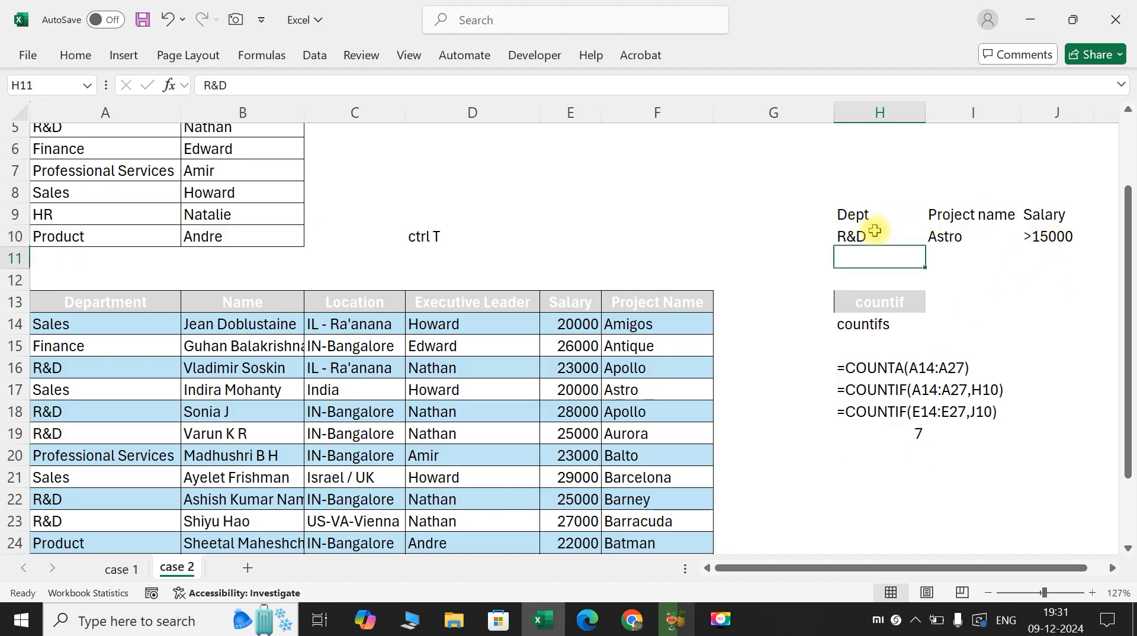
Change the Salary criterion in J10 to >20000 and then to >25000 to test the COUNTIFS formula.
click(1034, 236)
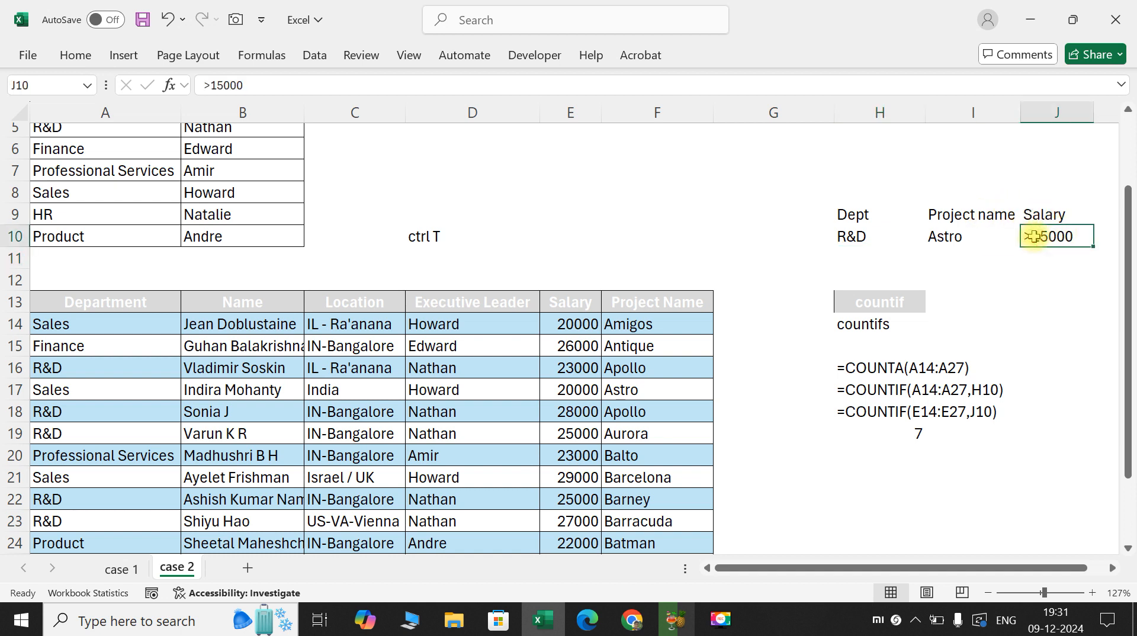
text(>)
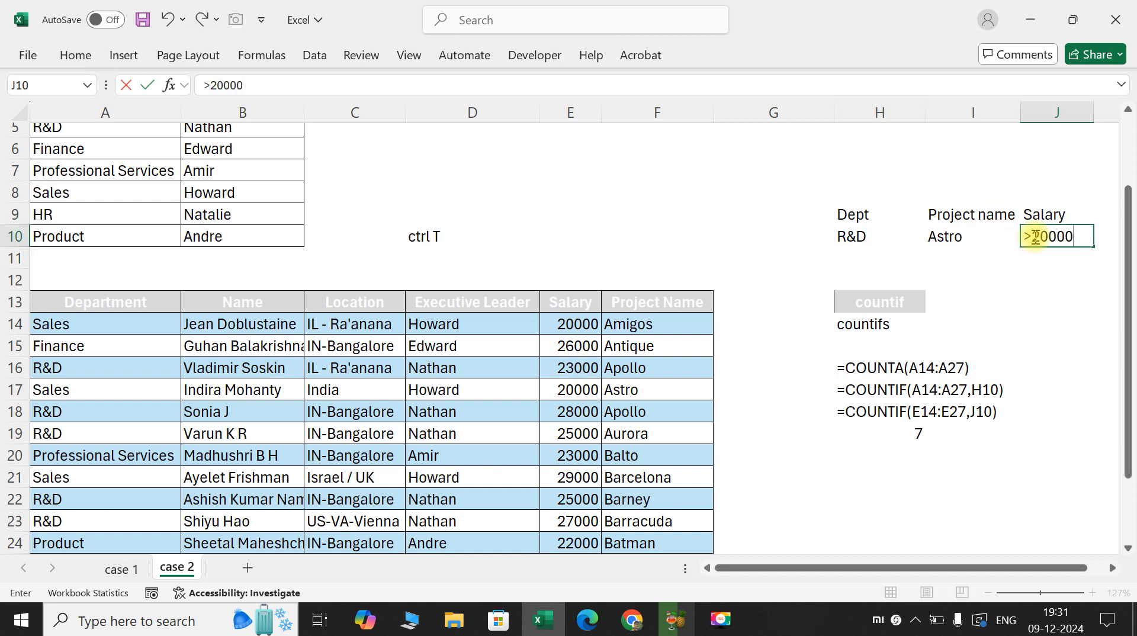
key(Return)
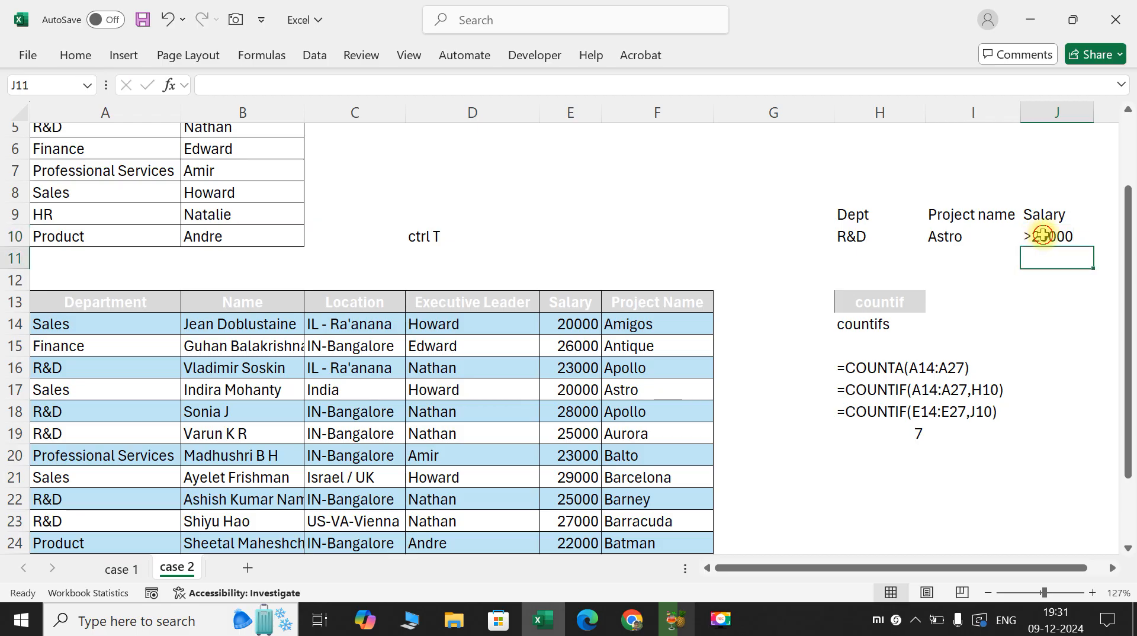
double_click(1044, 236)
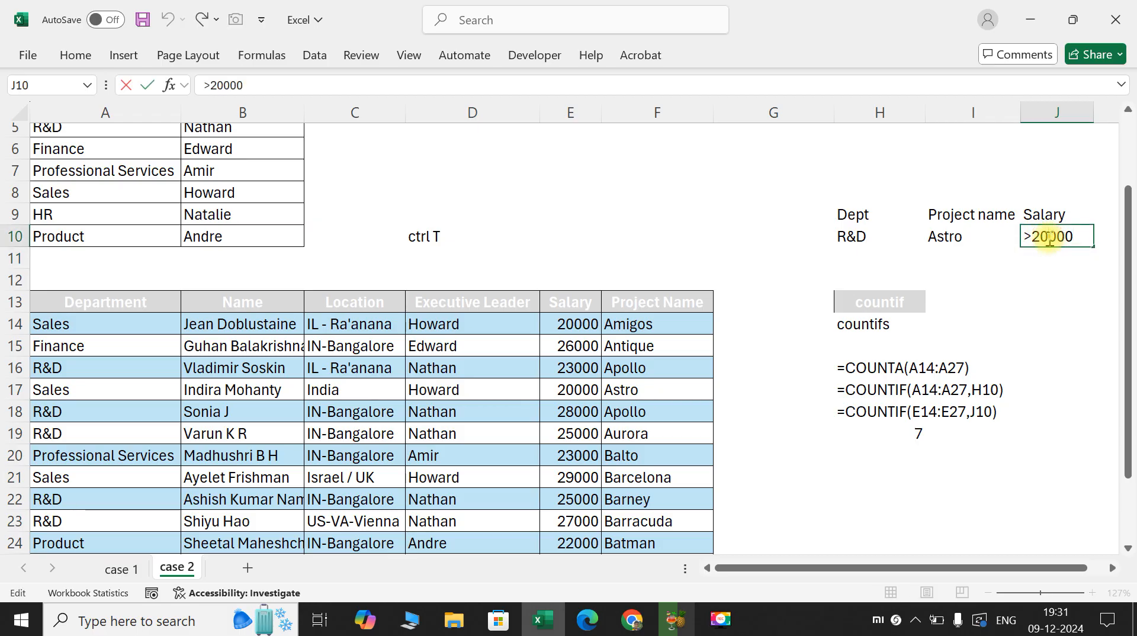
text(5)
key(Return)
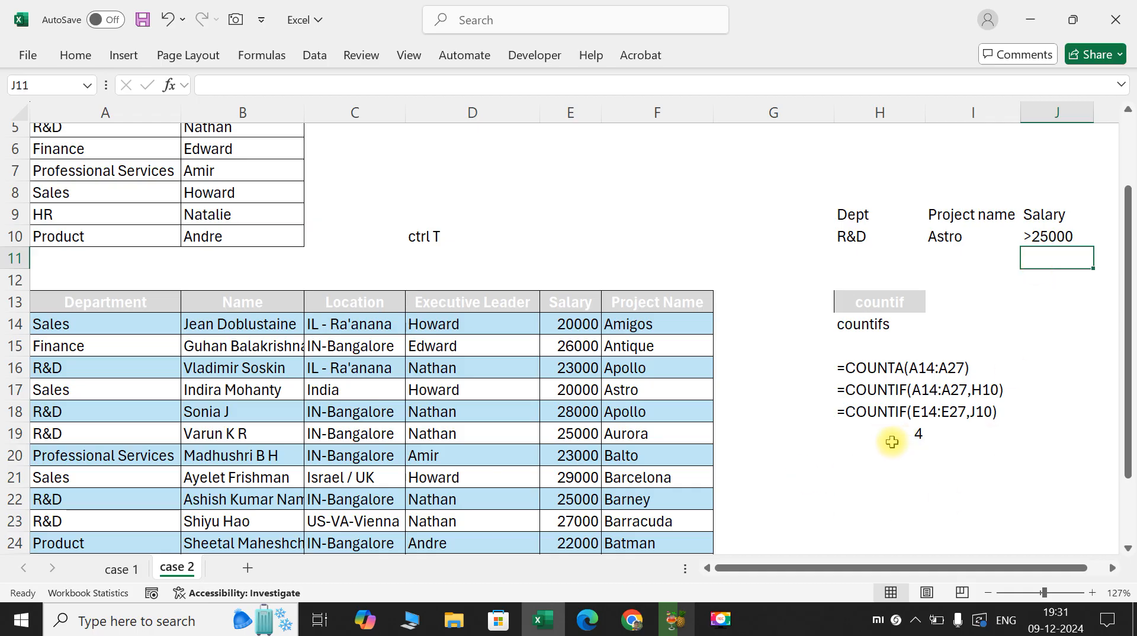
Set the Dept criterion in H10 back to sales.
click(861, 237)
text(sales)
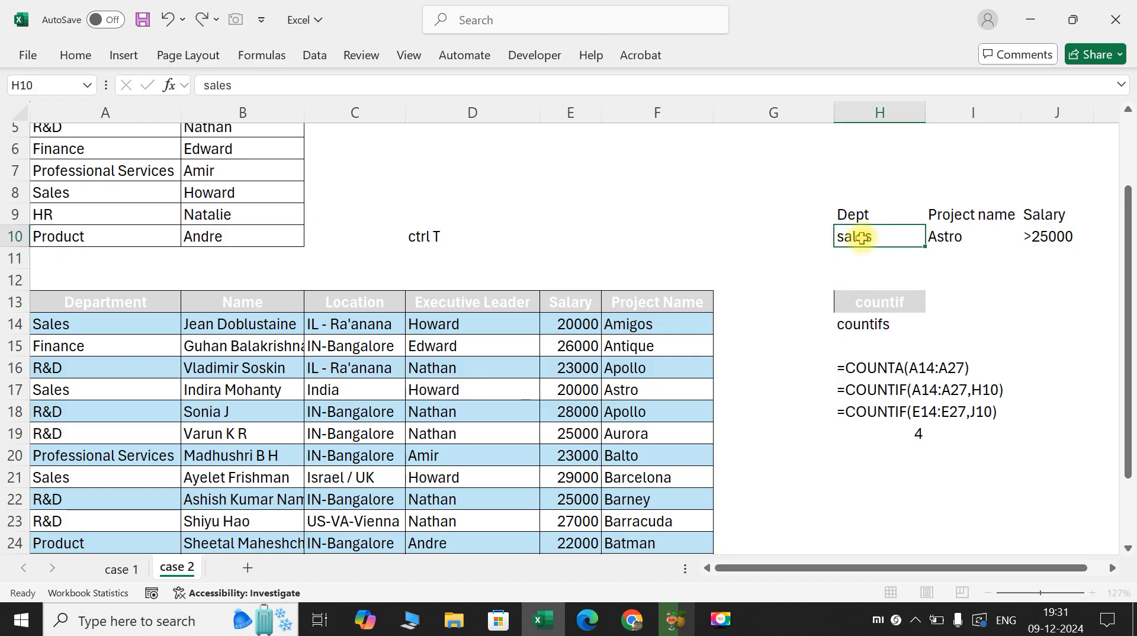
key(Return)
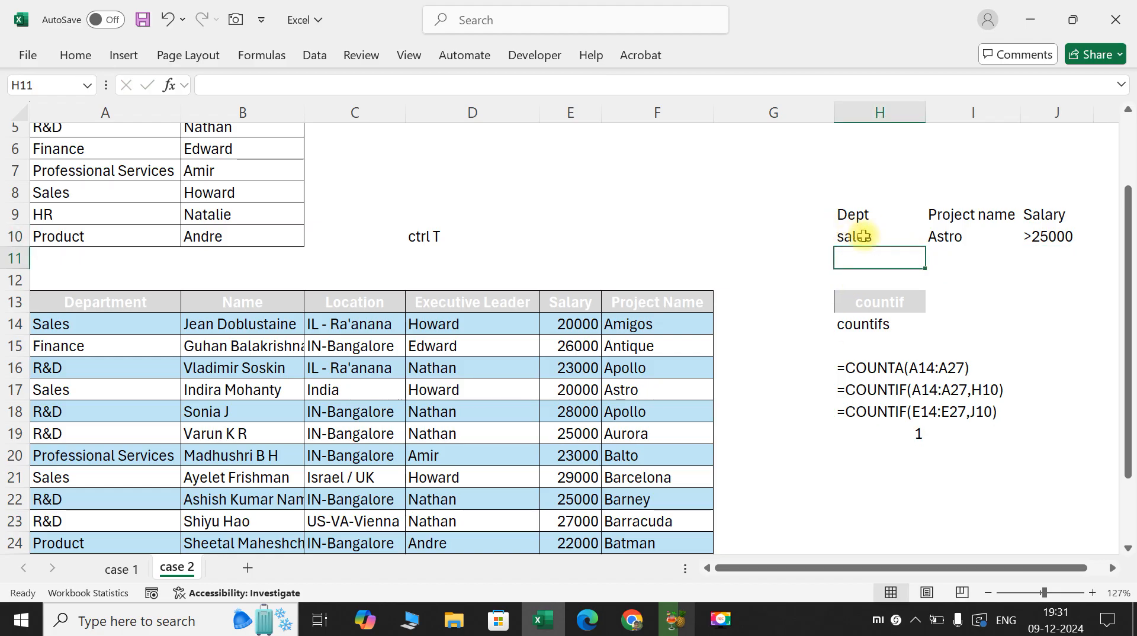
Turn the COUNTIFS formula in H19 into visible text with a leading apostrophe.
click(872, 435)
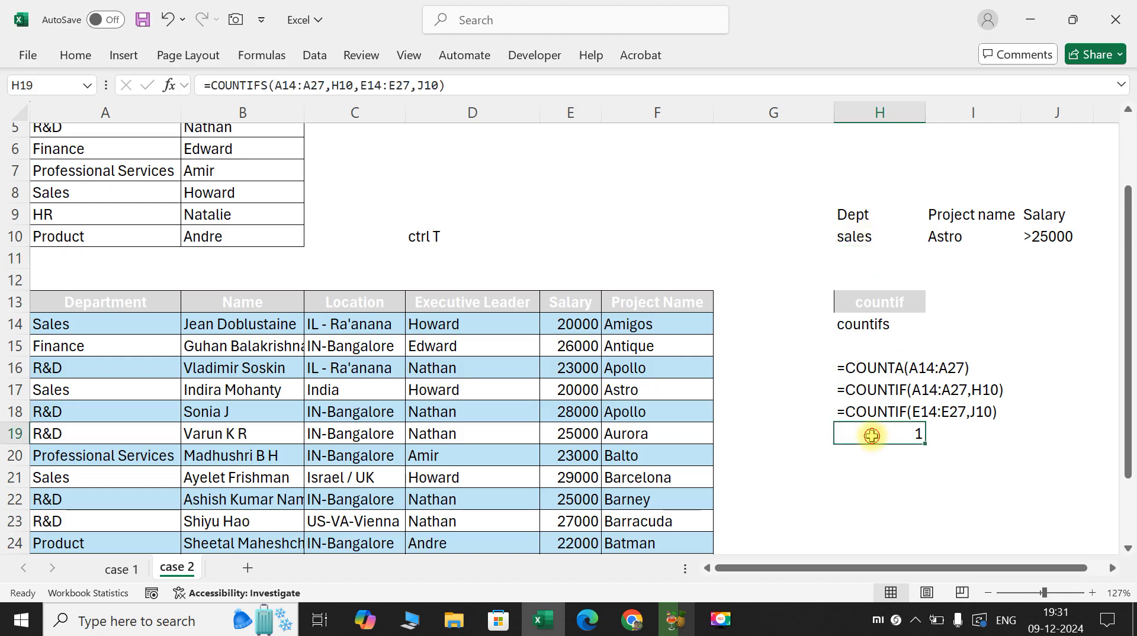
double_click(853, 435)
click(843, 437)
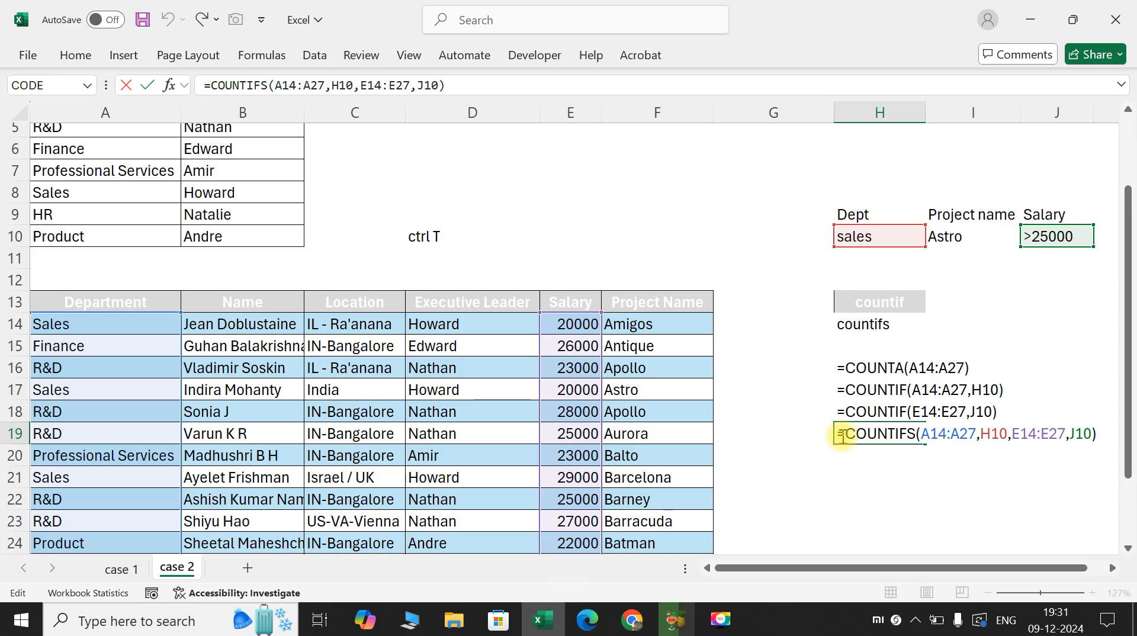
text(')
key(Return)
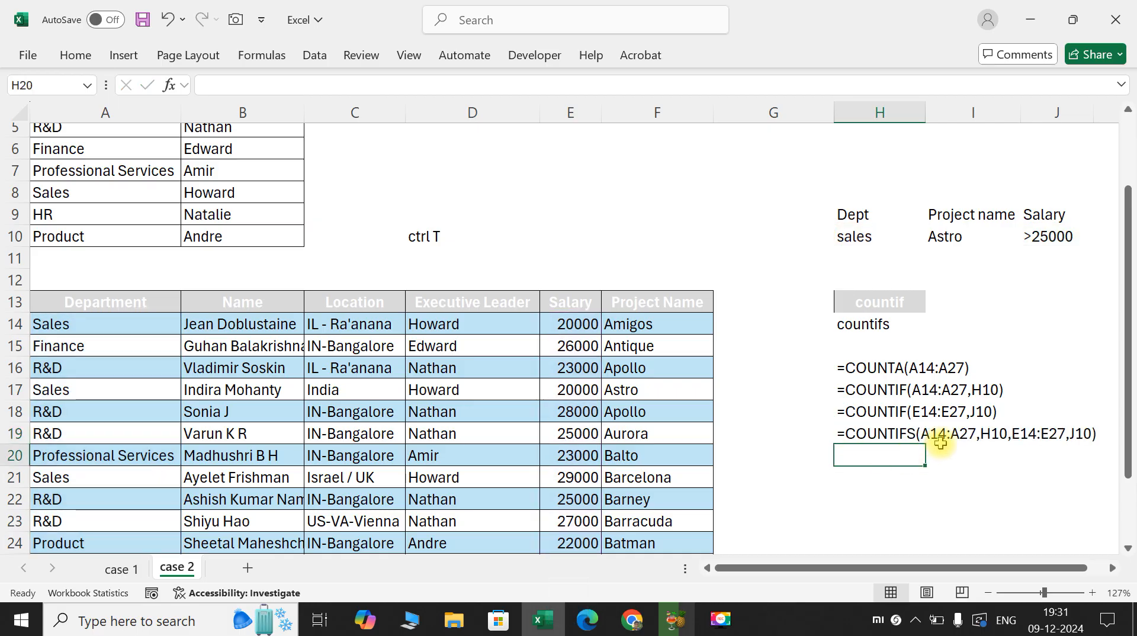
Compare the COUNTIF and COUNTIFS formula texts in H18 and H19, then review the formula list H16:H19.
scroll(940, 443, right, 3)
drag(780, 411, 960, 405)
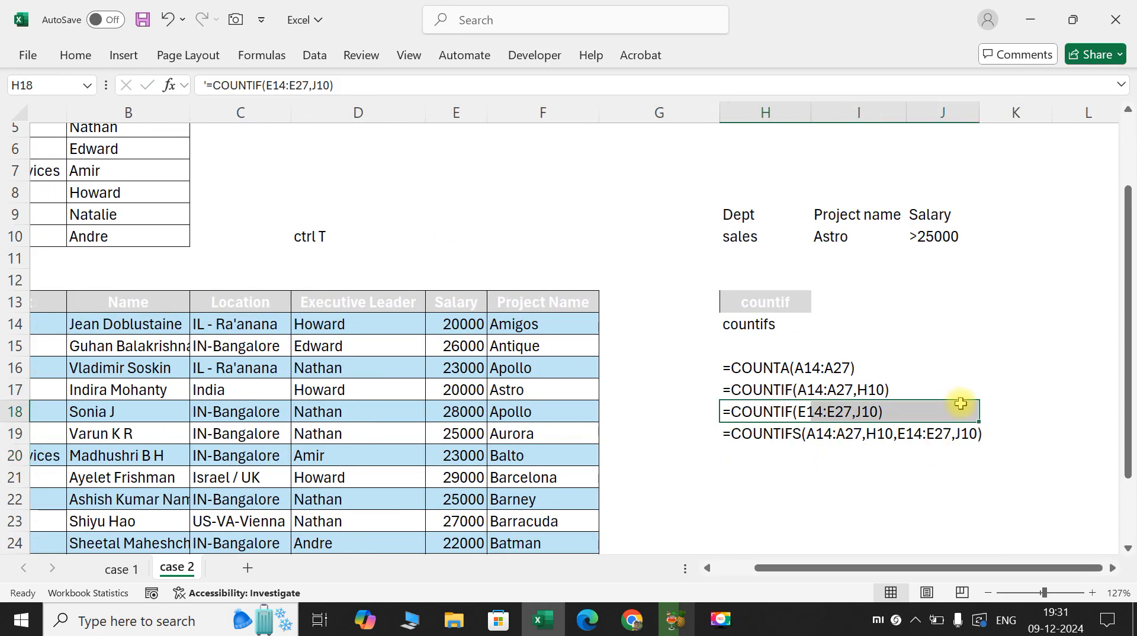
drag(764, 432, 985, 432)
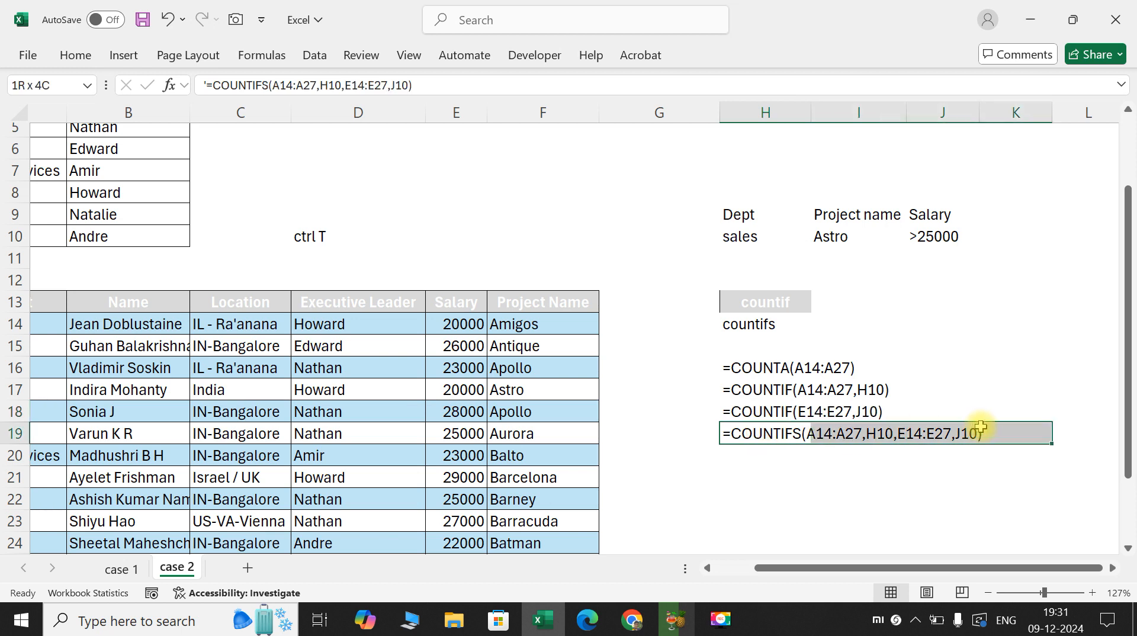
drag(762, 411, 862, 409)
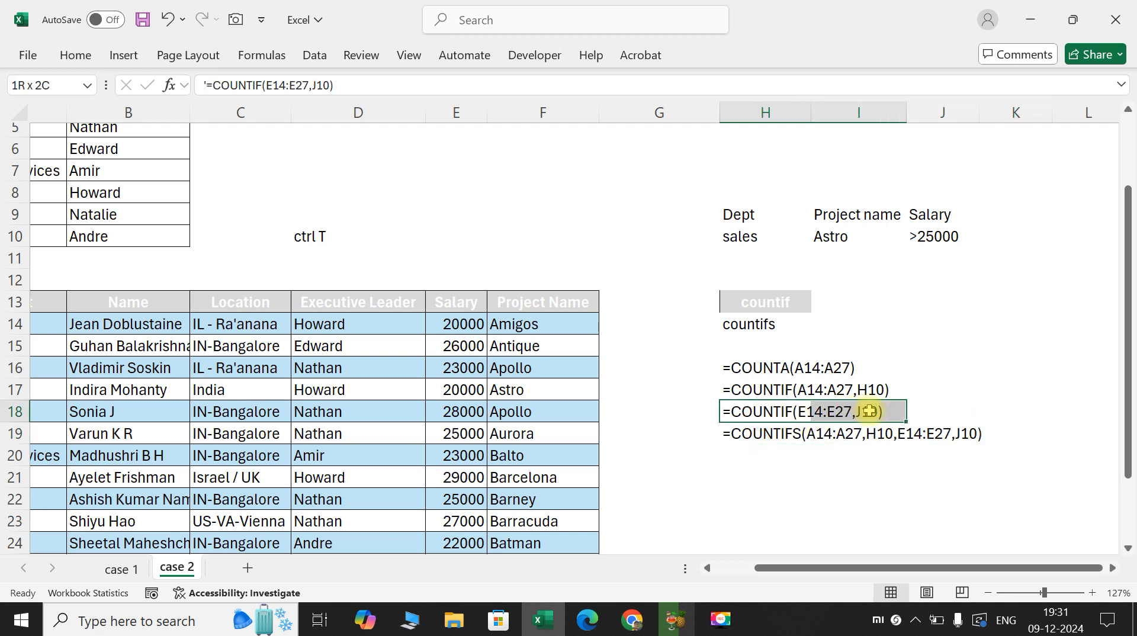
drag(770, 434, 985, 436)
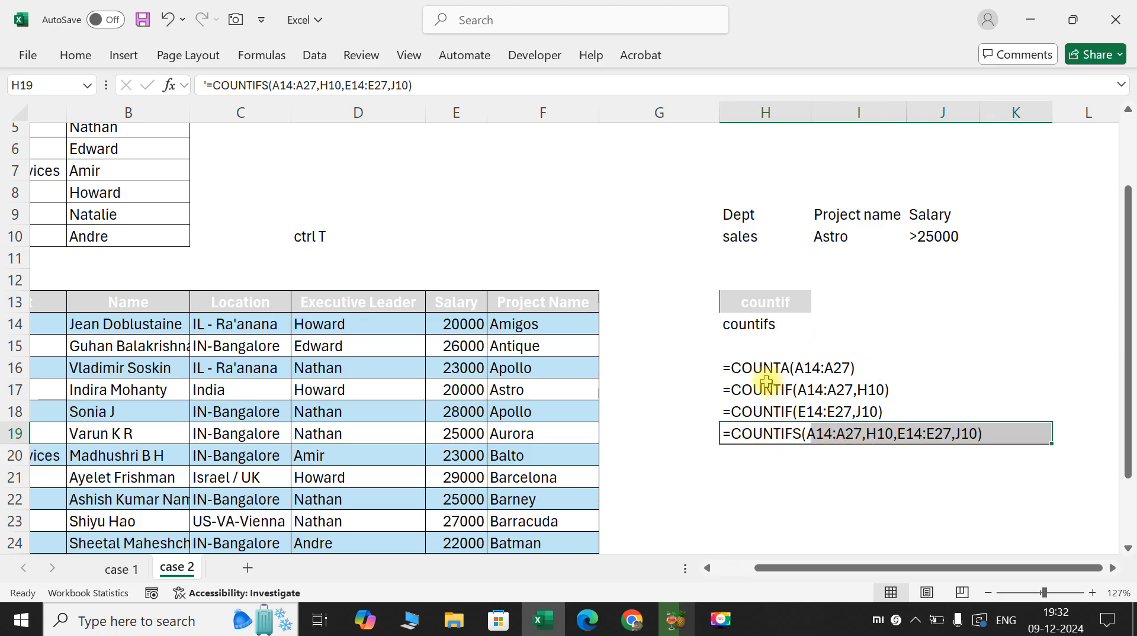
drag(754, 376, 767, 432)
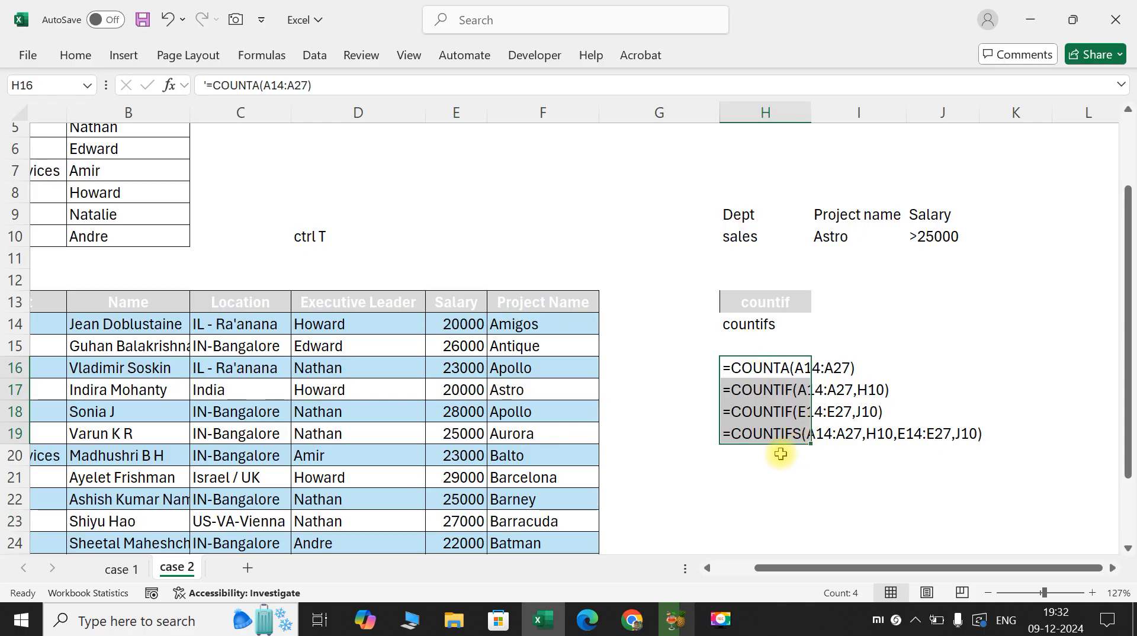
Enter a COUNT formula in H15 that counts the Salary values in E14:E27.
click(760, 347)
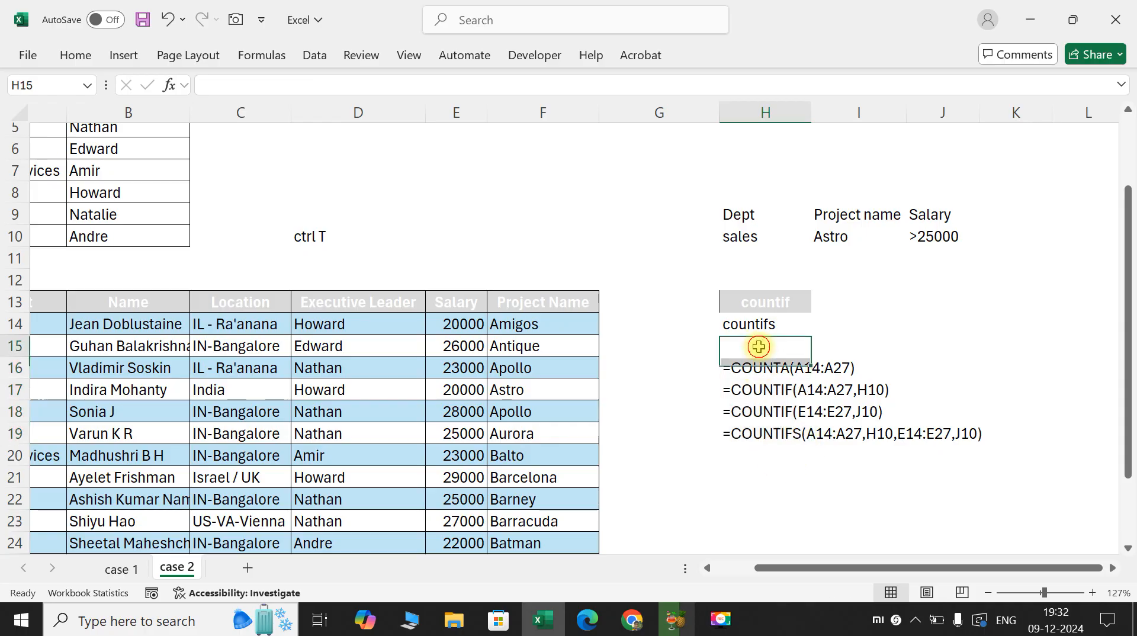
text(=cou)
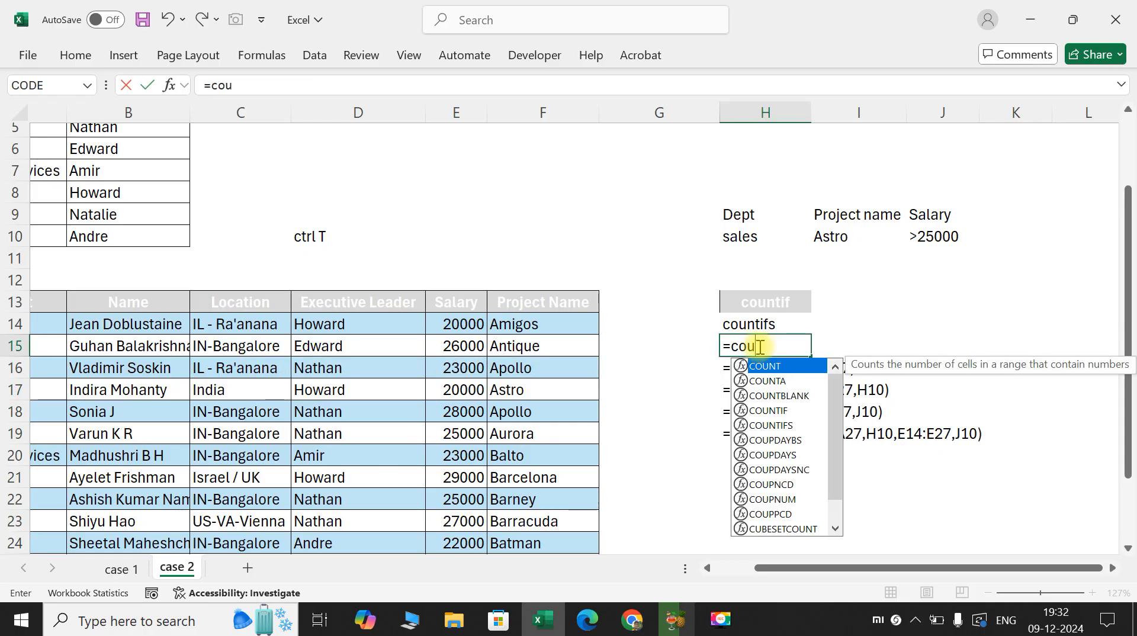
key(Tab)
click(467, 325)
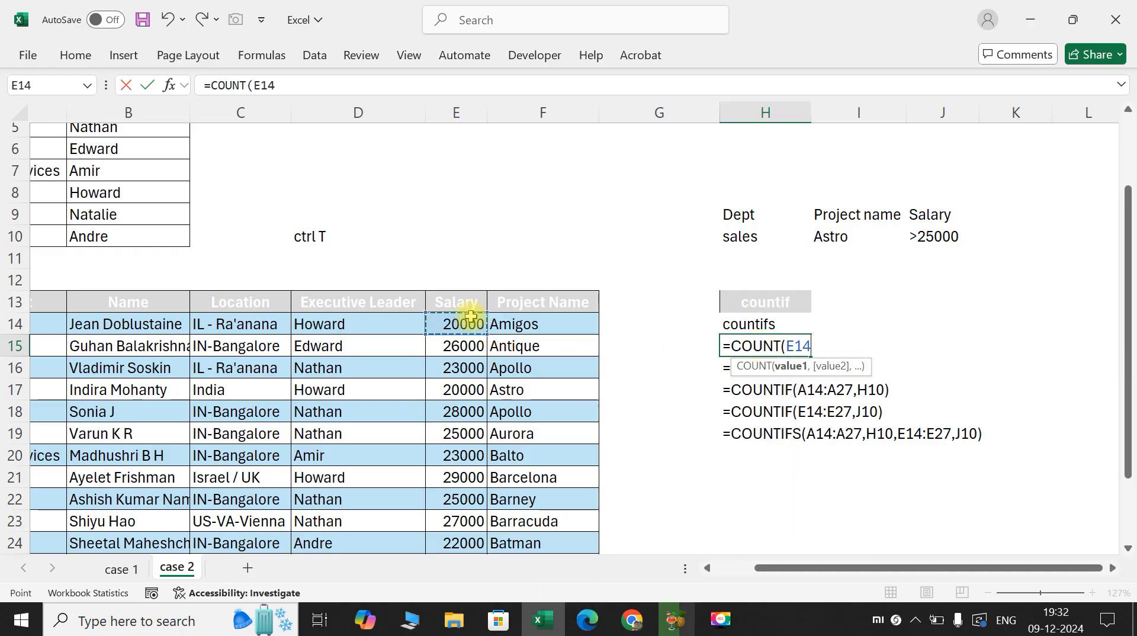
key(ctrl+shift+Down)
key(Return)
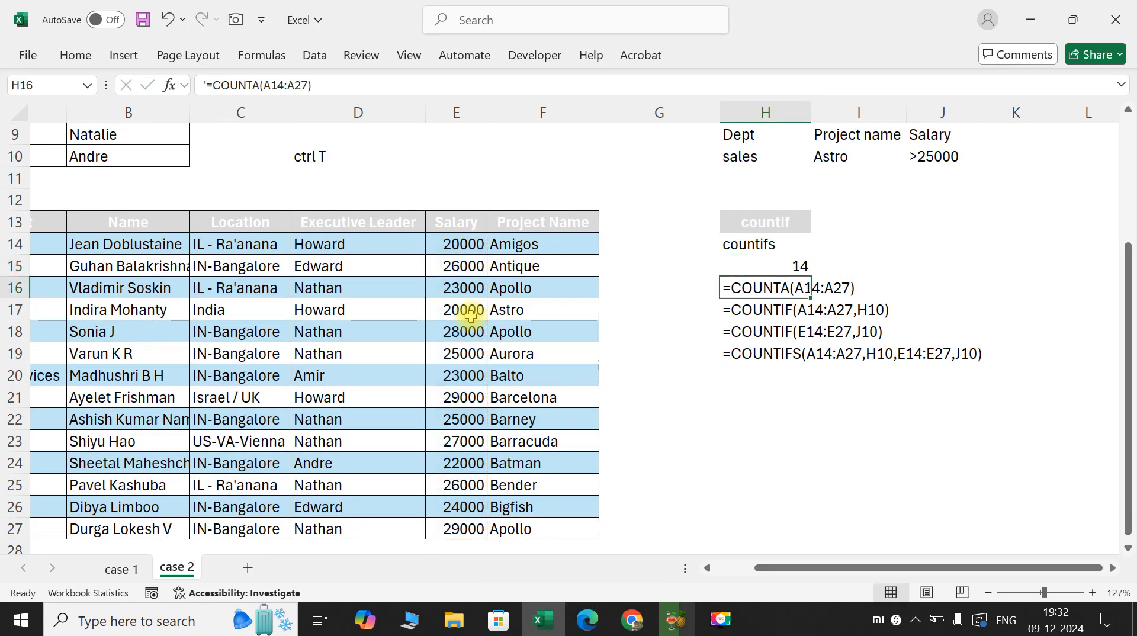
Turn the COUNT formula in H15 into visible text with a leading apostrophe.
double_click(735, 266)
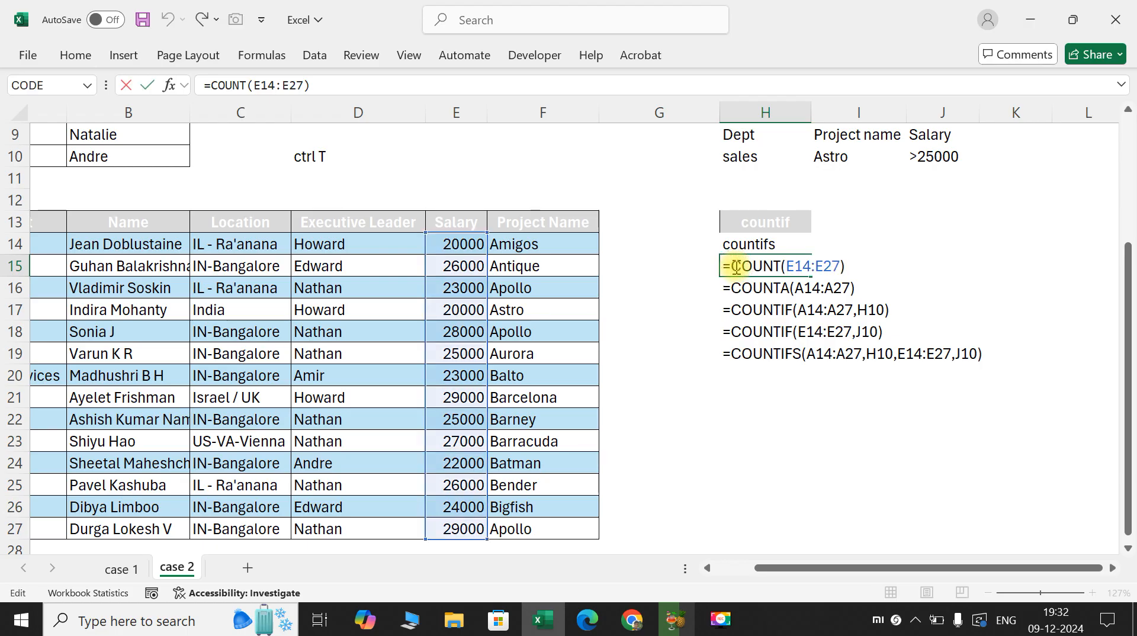
key(Left)
text(')
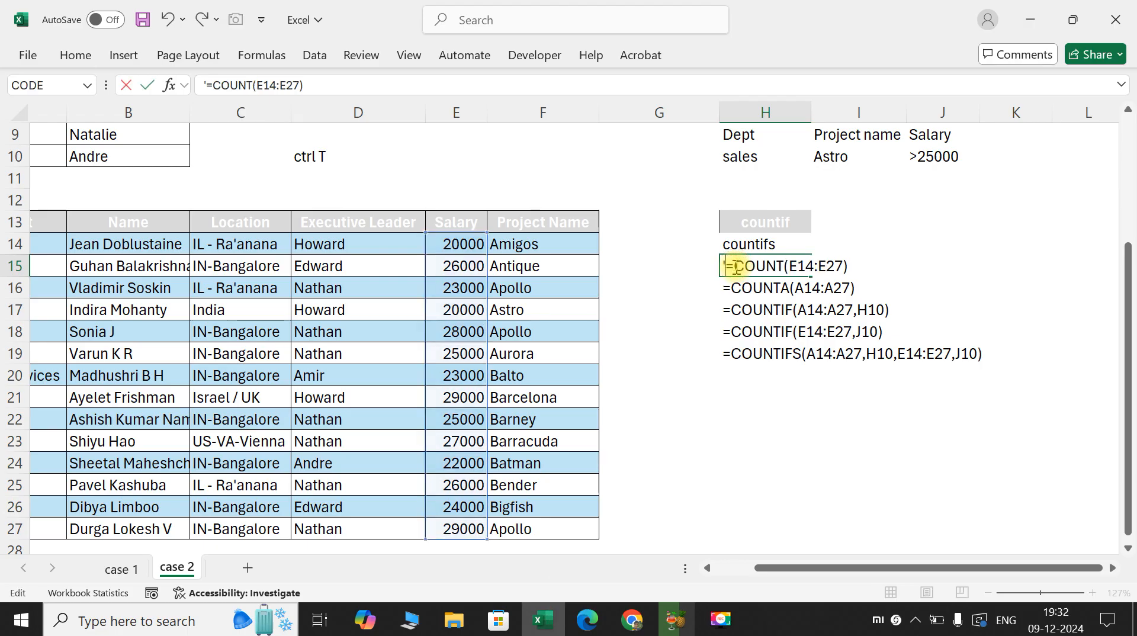
key(Return)
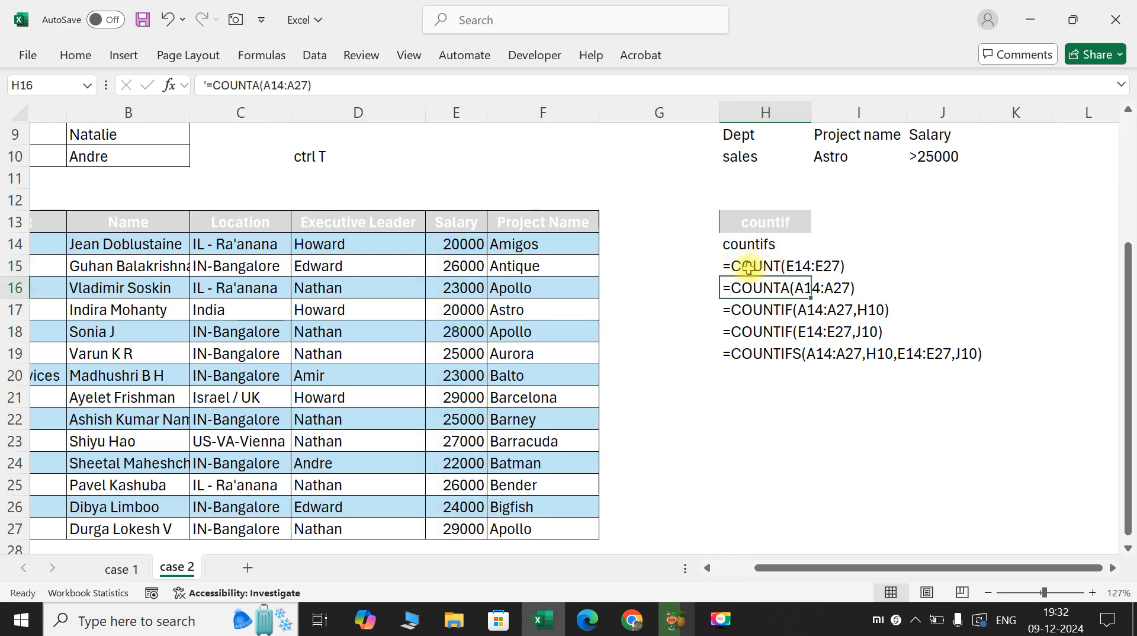
Fill the formula list range H15:K19 with yellow.
drag(754, 264, 985, 356)
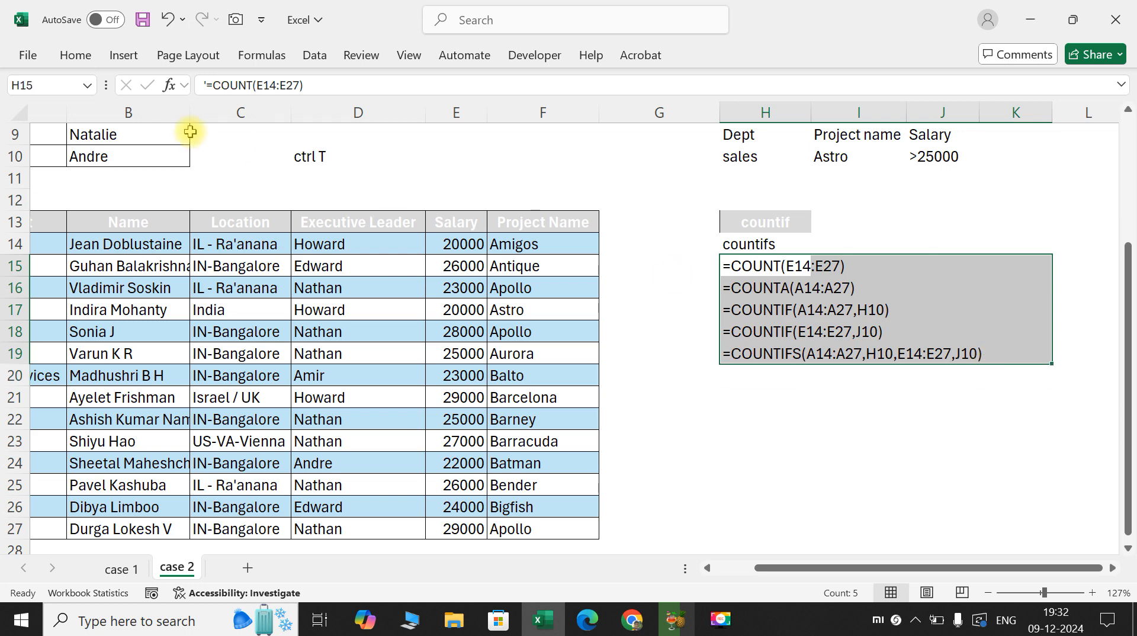
click(89, 62)
click(156, 128)
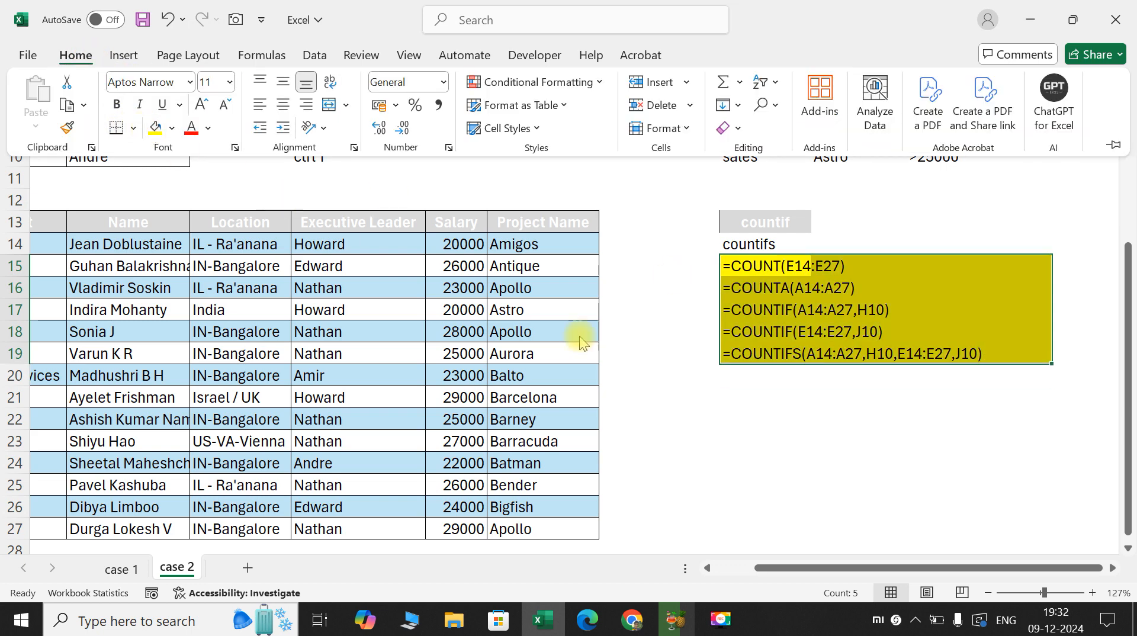
click(833, 436)
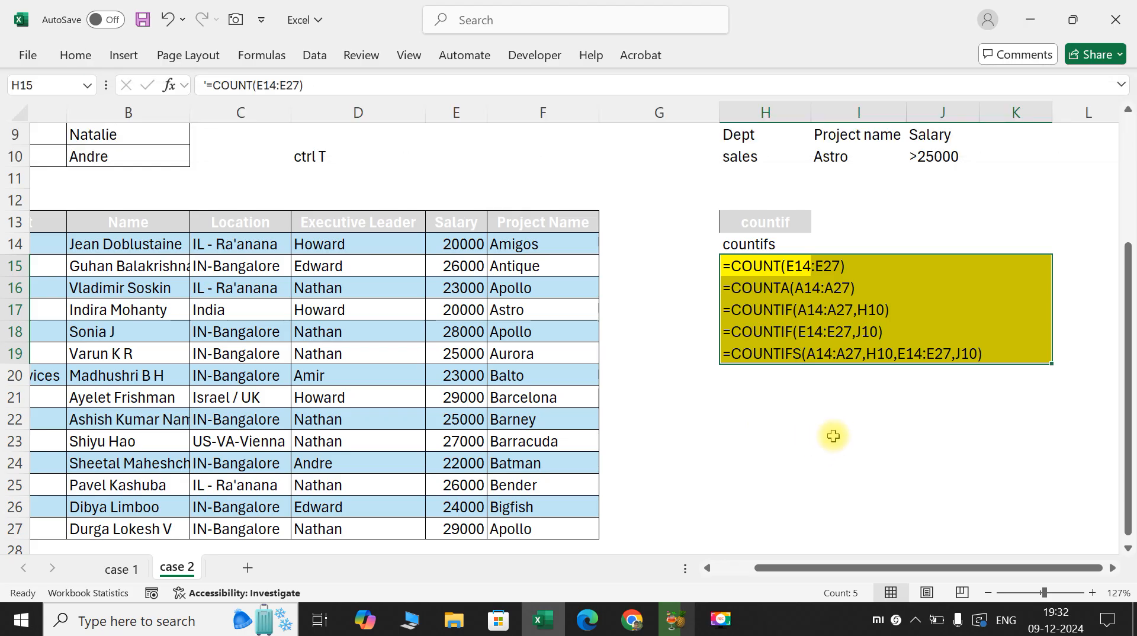